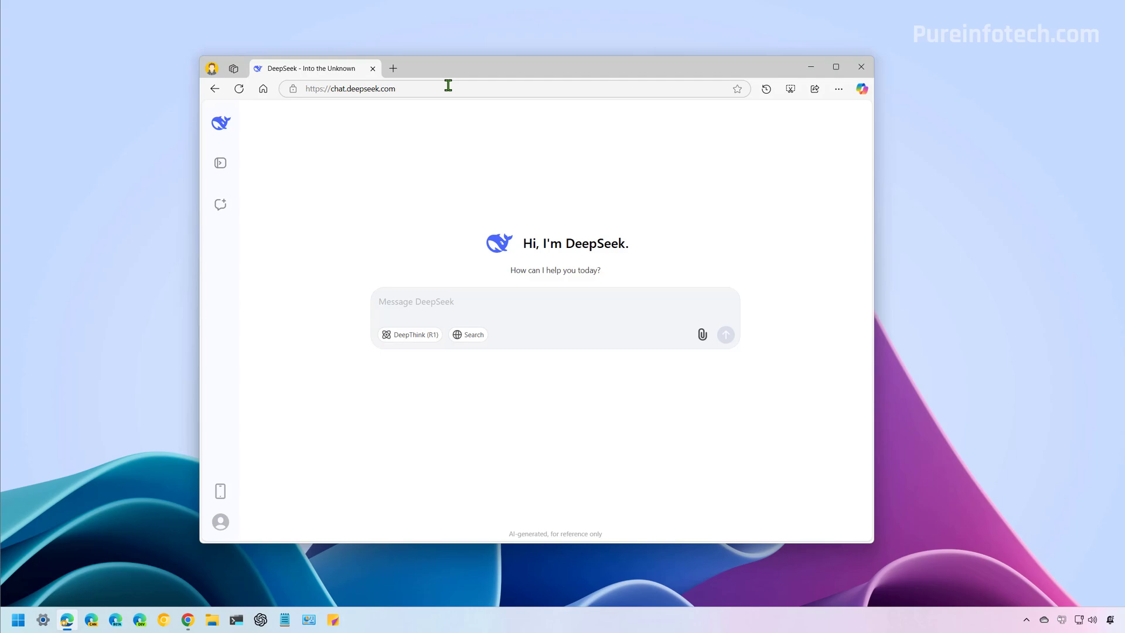
Step: Install the DeepSeek chat site from Edge's Apps menu as an app named 'DeepSeek'
{"action": "left_click", "coordinate": [839, 89]}
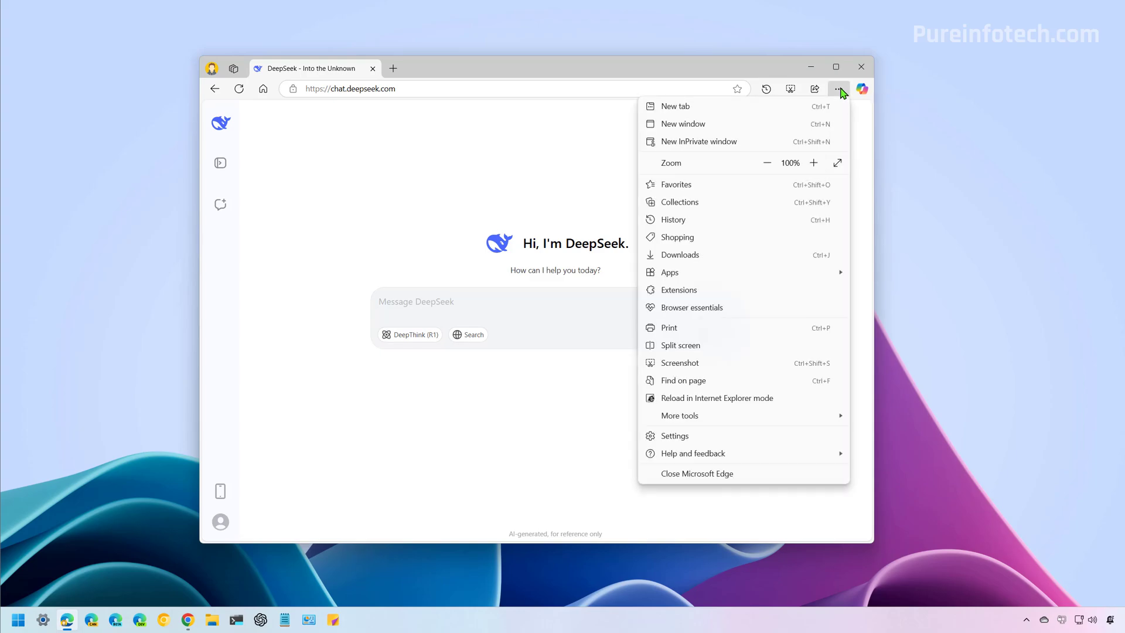
{"action": "mouse_move", "coordinate": [760, 278]}
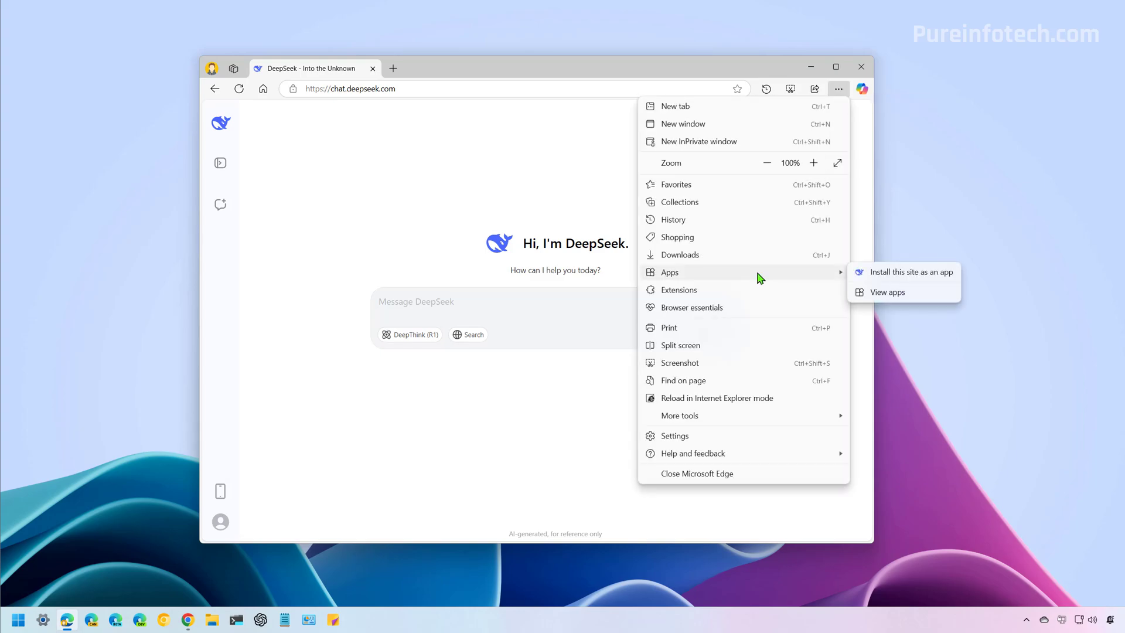
{"action": "left_click", "coordinate": [877, 273]}
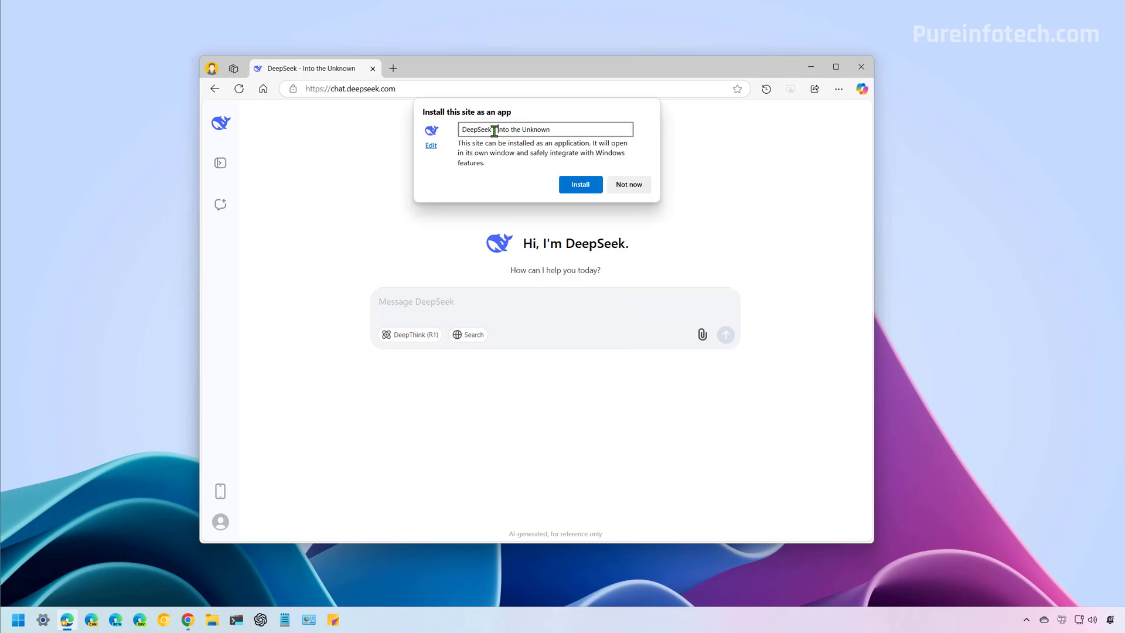
{"action": "left_click_drag", "start_coordinate": [492, 130], "coordinate": [593, 129]}
{"action": "key", "text": "BackSpace"}
{"action": "left_click", "coordinate": [586, 187]}
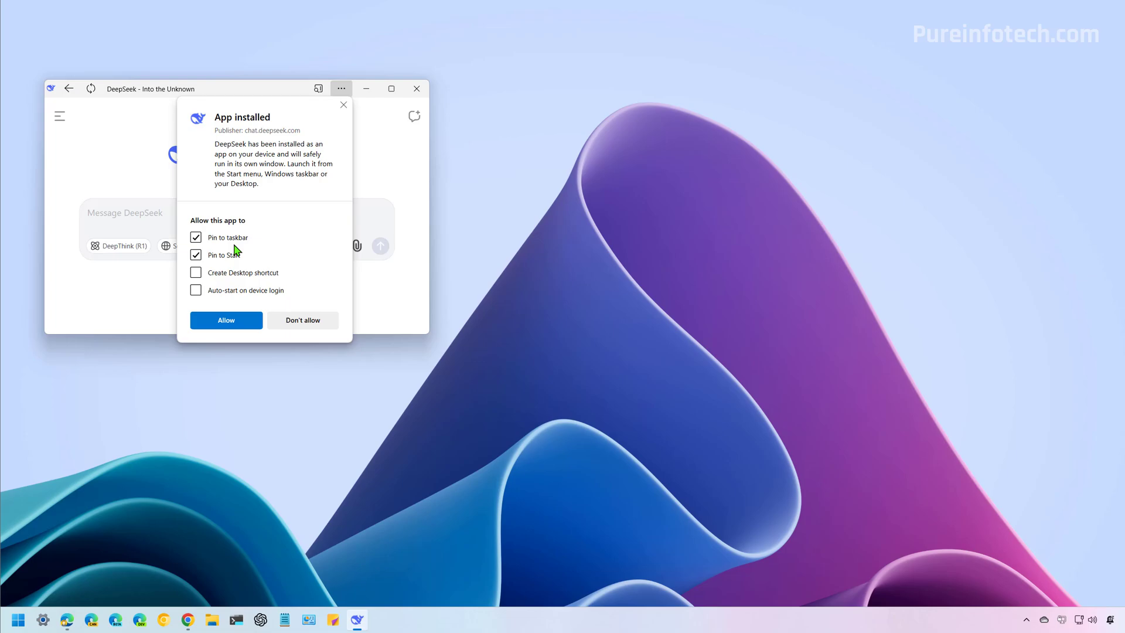
Step: Allow pinning DeepSeek to the taskbar and Start, and accept the taskbar pin
{"action": "left_click", "coordinate": [232, 326]}
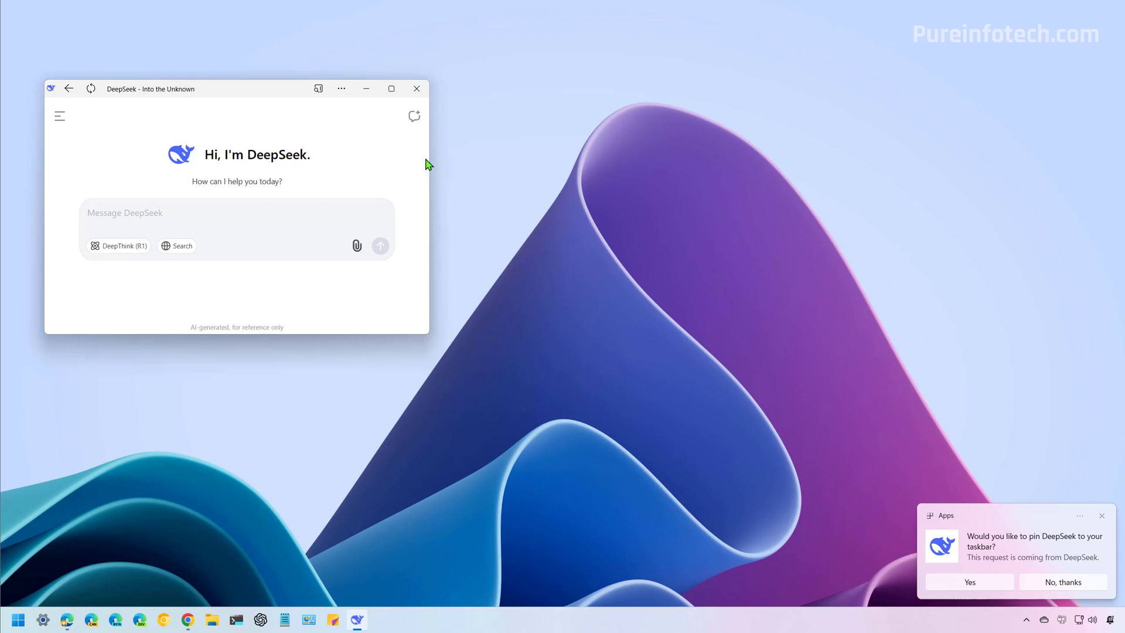
{"action": "left_click", "coordinate": [987, 582]}
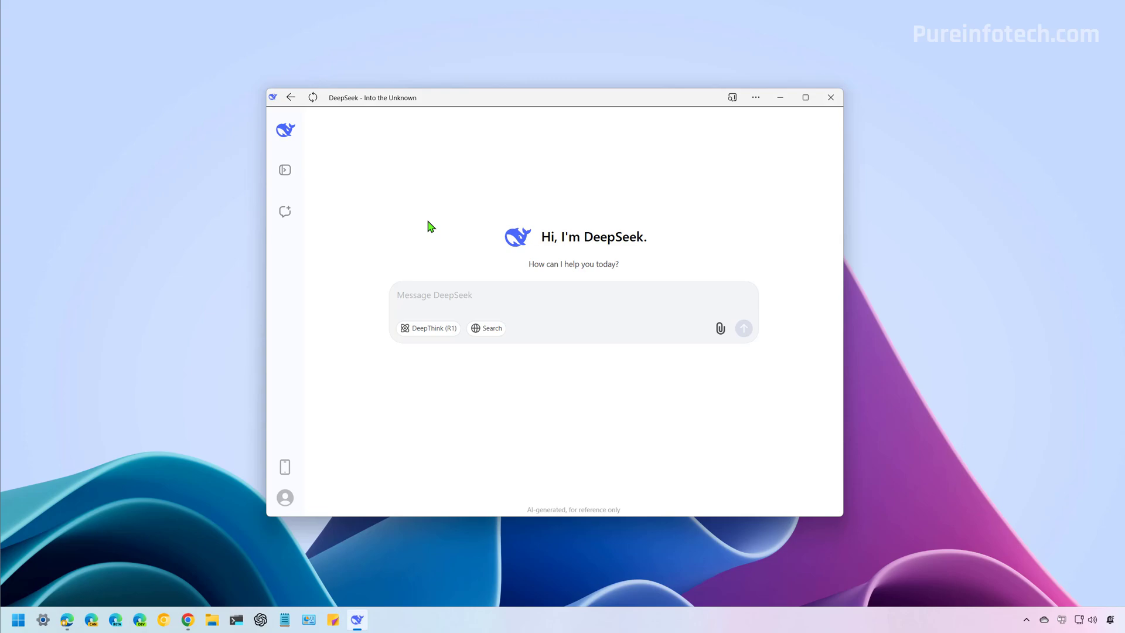
Step: Relaunch DeepSeek from its taskbar pin, then find it under D in Start's All apps list
{"action": "left_click", "coordinate": [831, 97]}
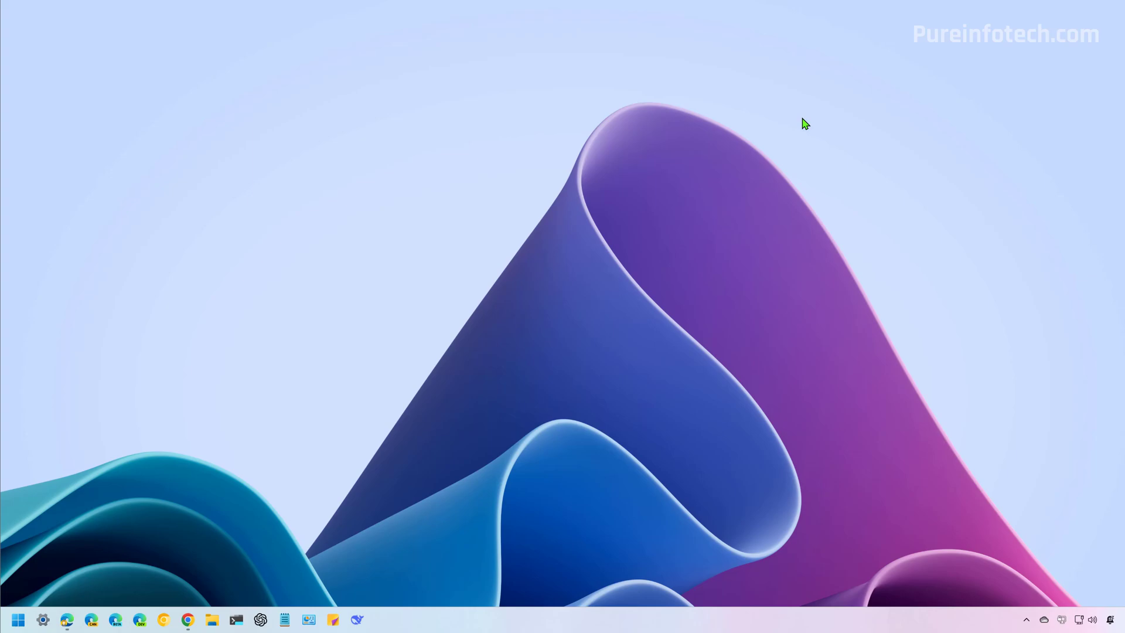
{"action": "left_click", "coordinate": [358, 620]}
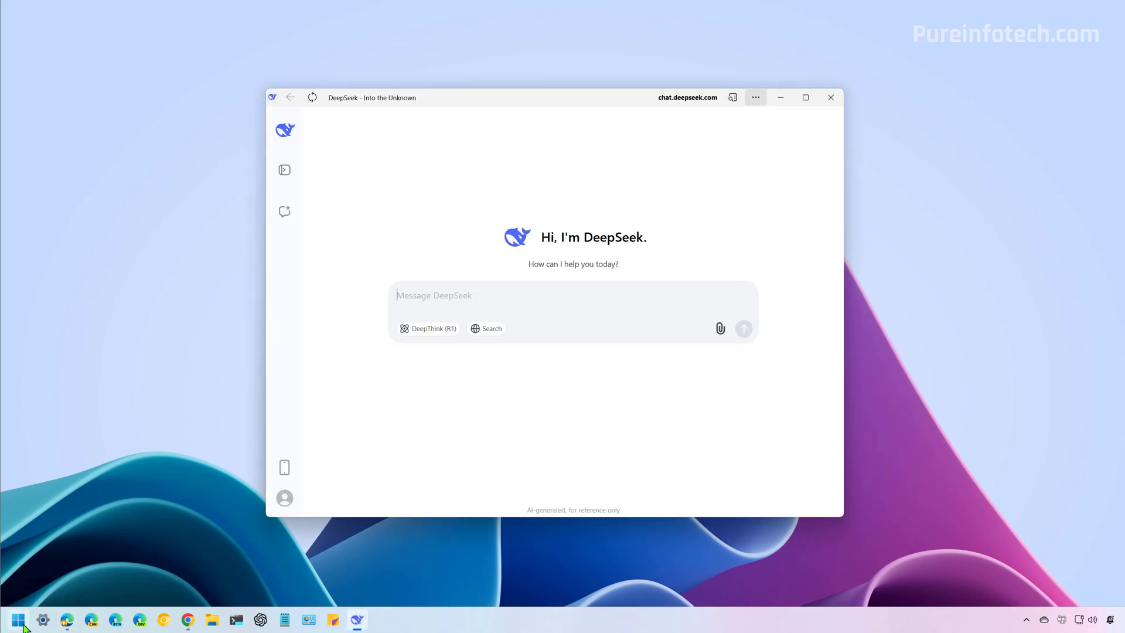
{"action": "left_click", "coordinate": [20, 621]}
{"action": "left_click", "coordinate": [307, 265]}
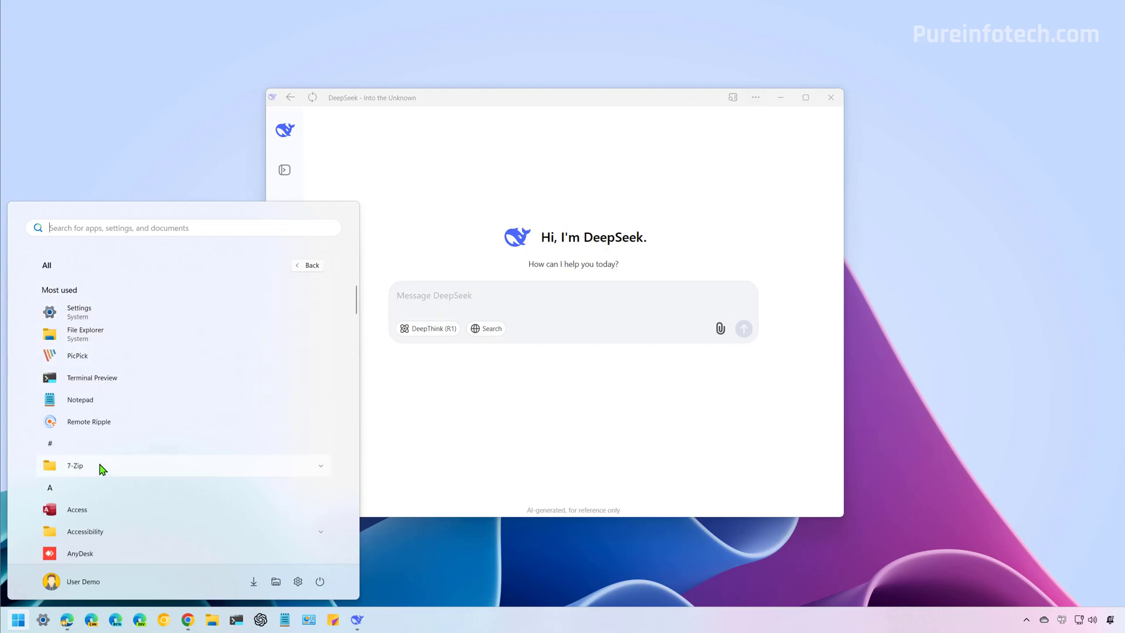
{"action": "left_click", "coordinate": [95, 489]}
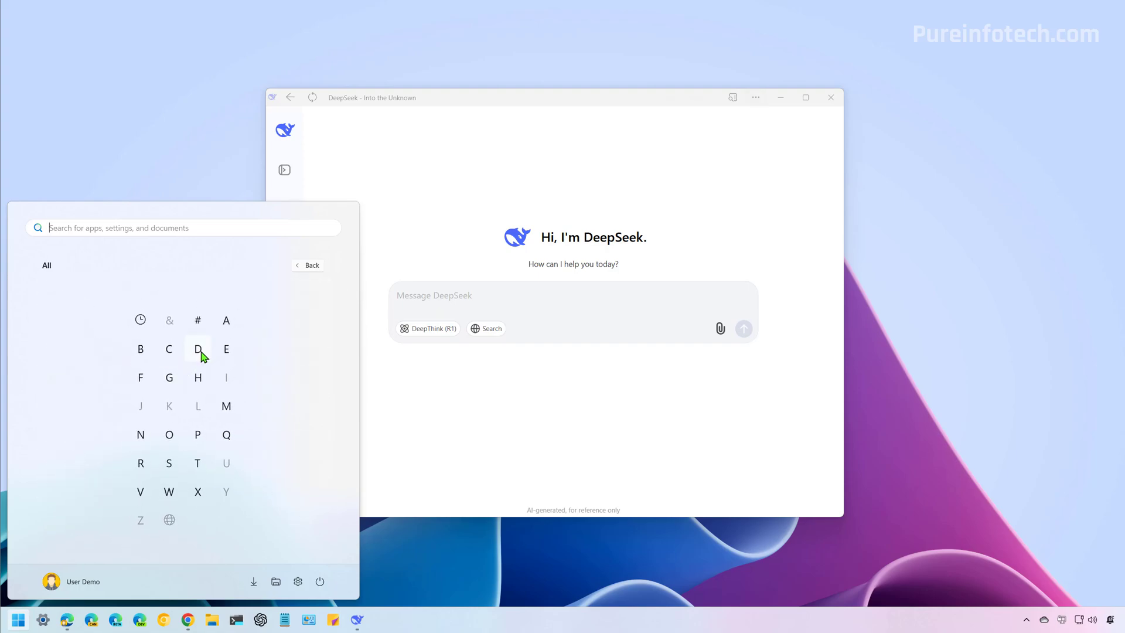
{"action": "left_click", "coordinate": [203, 321]}
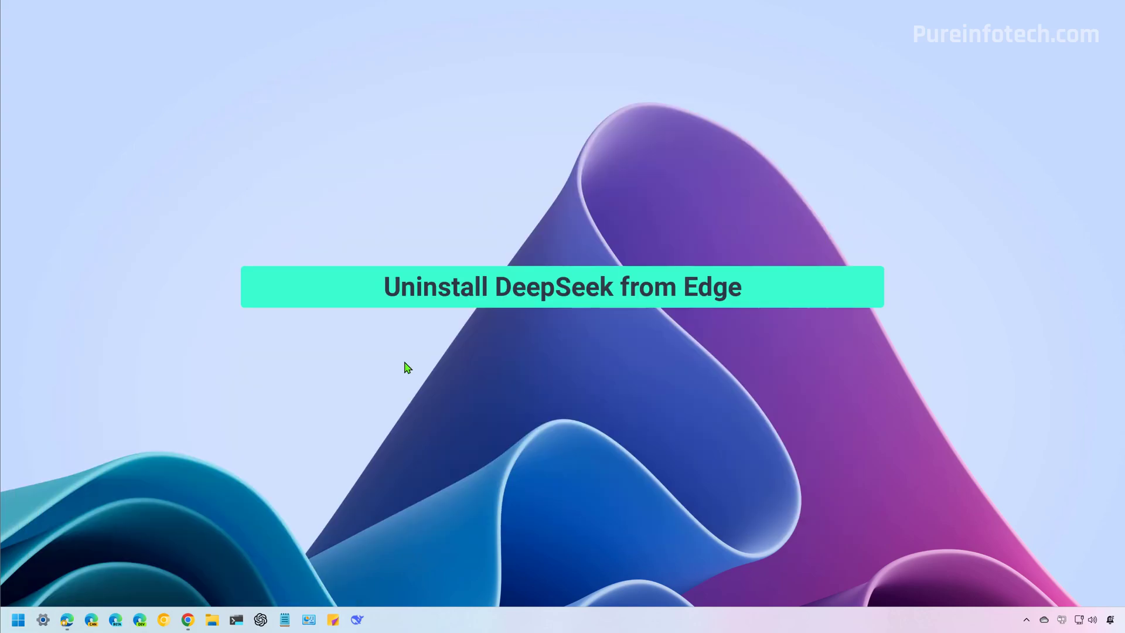
Step: Open Edge's app management page and show the DeepSeek app's details
{"action": "left_click", "coordinate": [67, 619]}
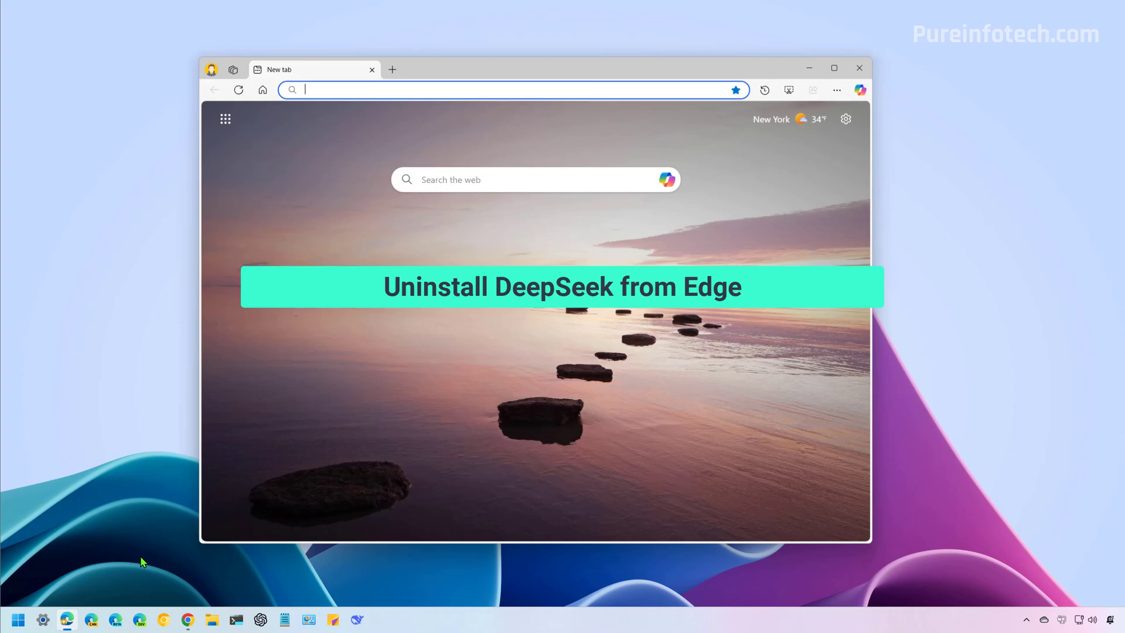
{"action": "left_click", "coordinate": [839, 89]}
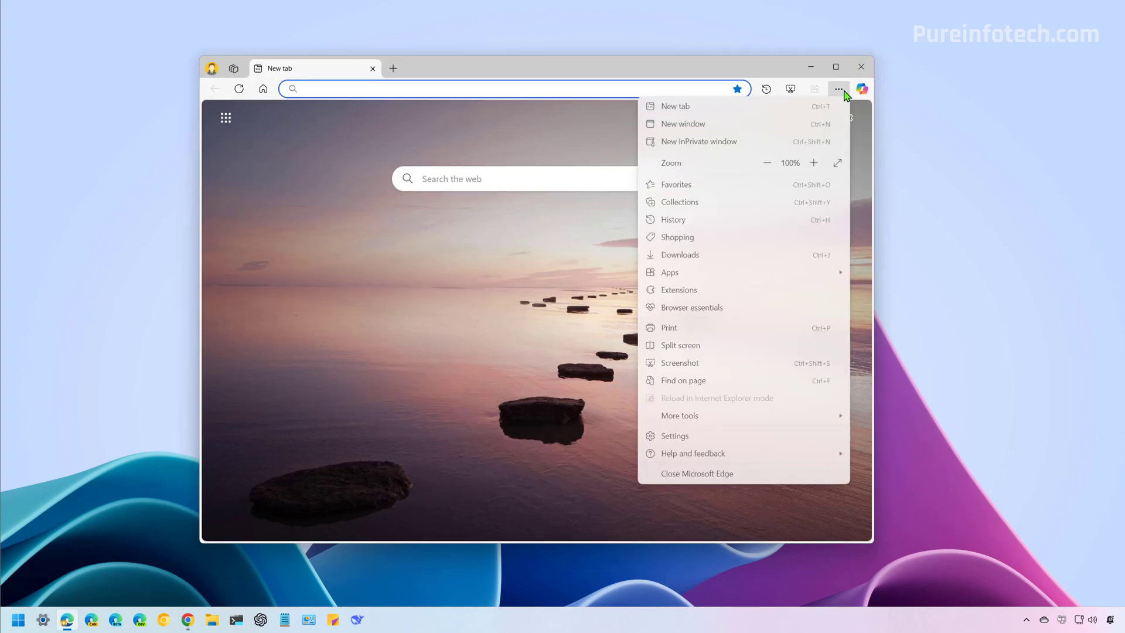
{"action": "mouse_move", "coordinate": [694, 280]}
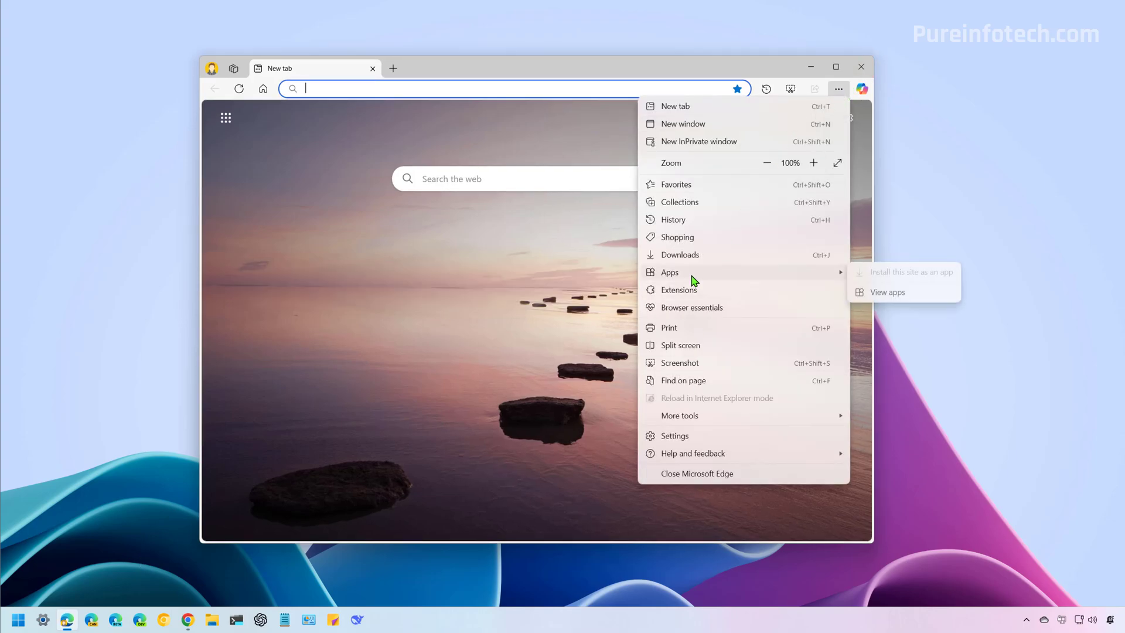
{"action": "left_click", "coordinate": [872, 294]}
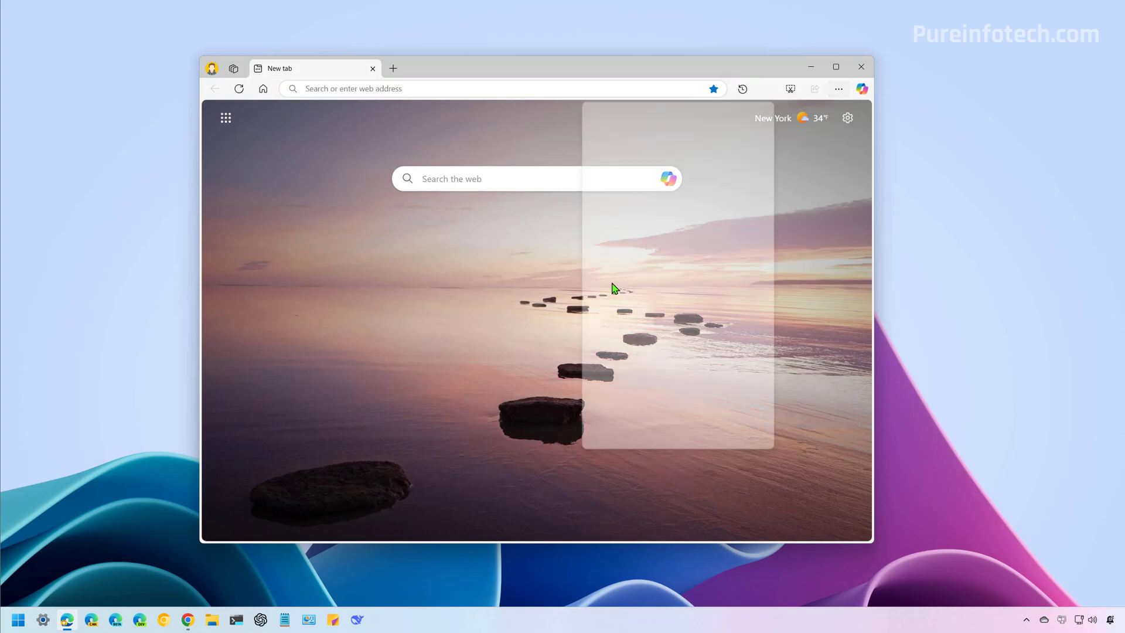
{"action": "left_click", "coordinate": [745, 105]}
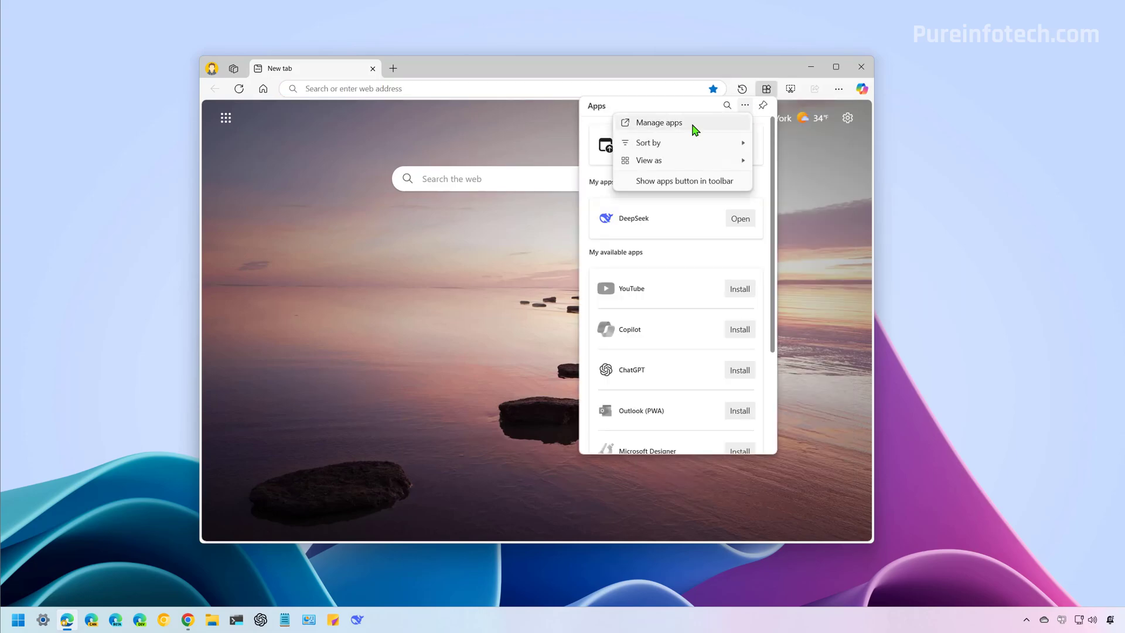
{"action": "left_click", "coordinate": [693, 125]}
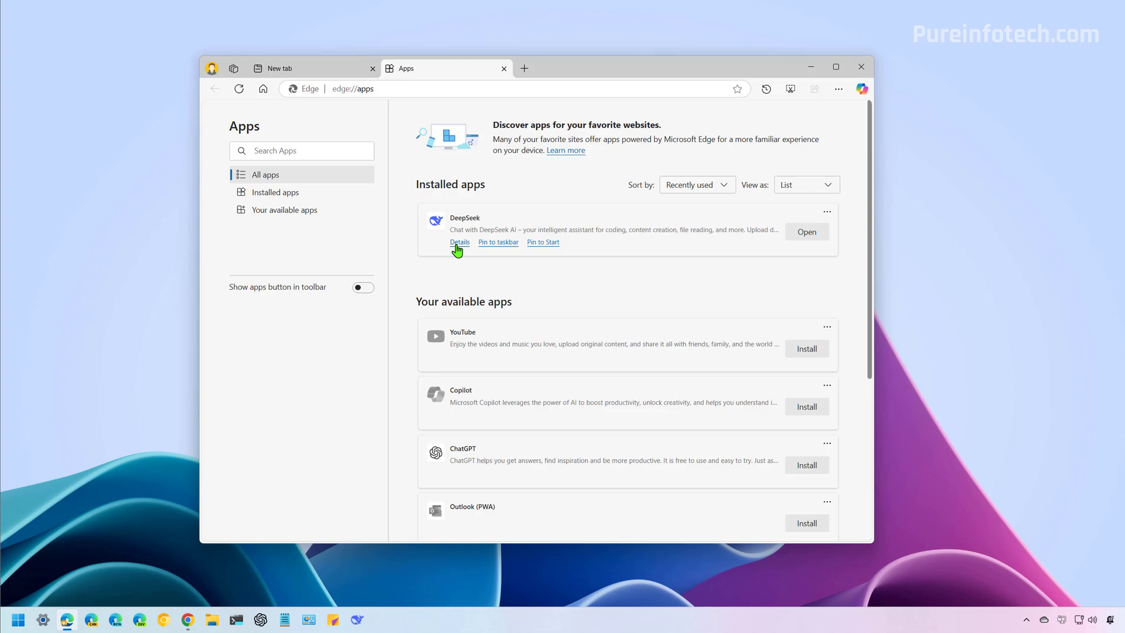
{"action": "left_click", "coordinate": [458, 242]}
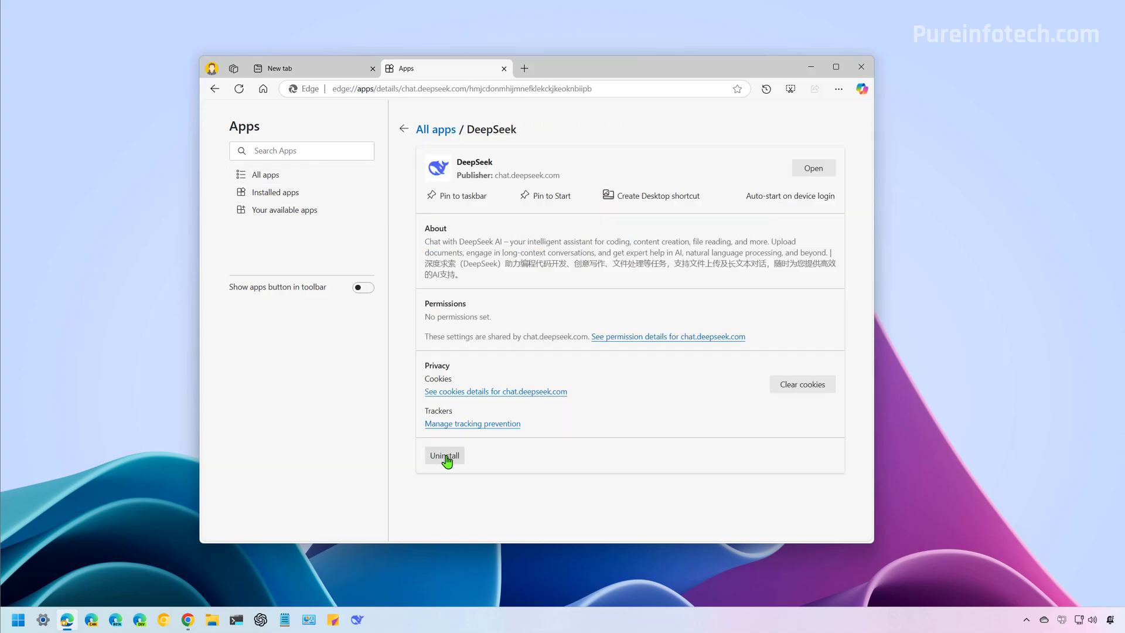
Step: Search Start for 'deepseek' and check the DeepSeek result's options, including Uninstall
{"action": "left_click", "coordinate": [18, 620]}
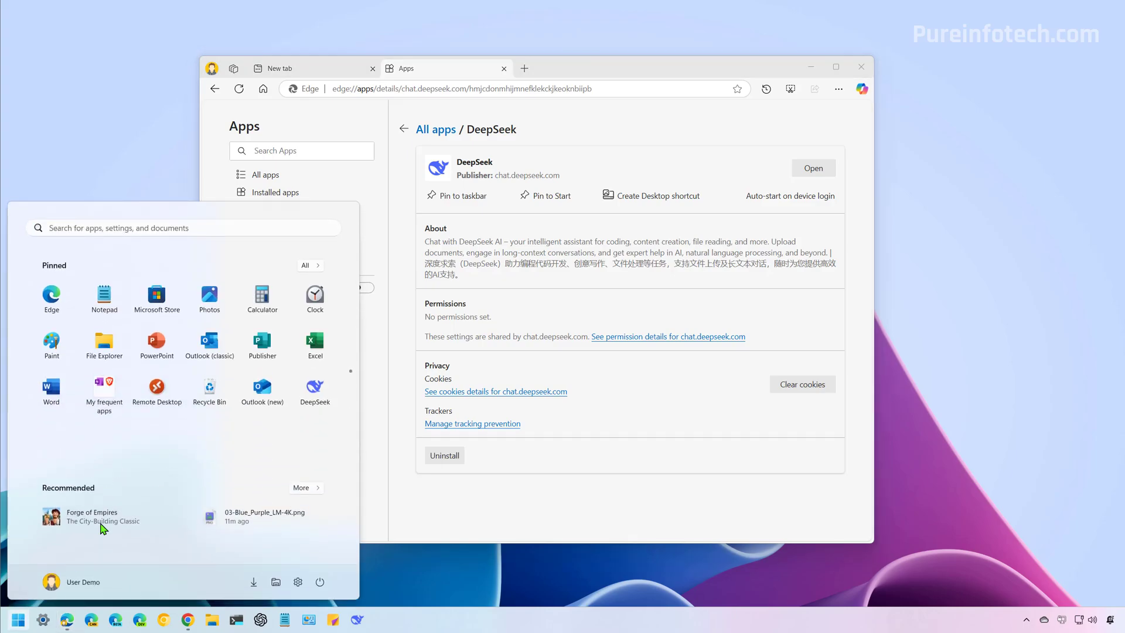
{"action": "left_click", "coordinate": [176, 227]}
{"action": "type", "text": "deep"}
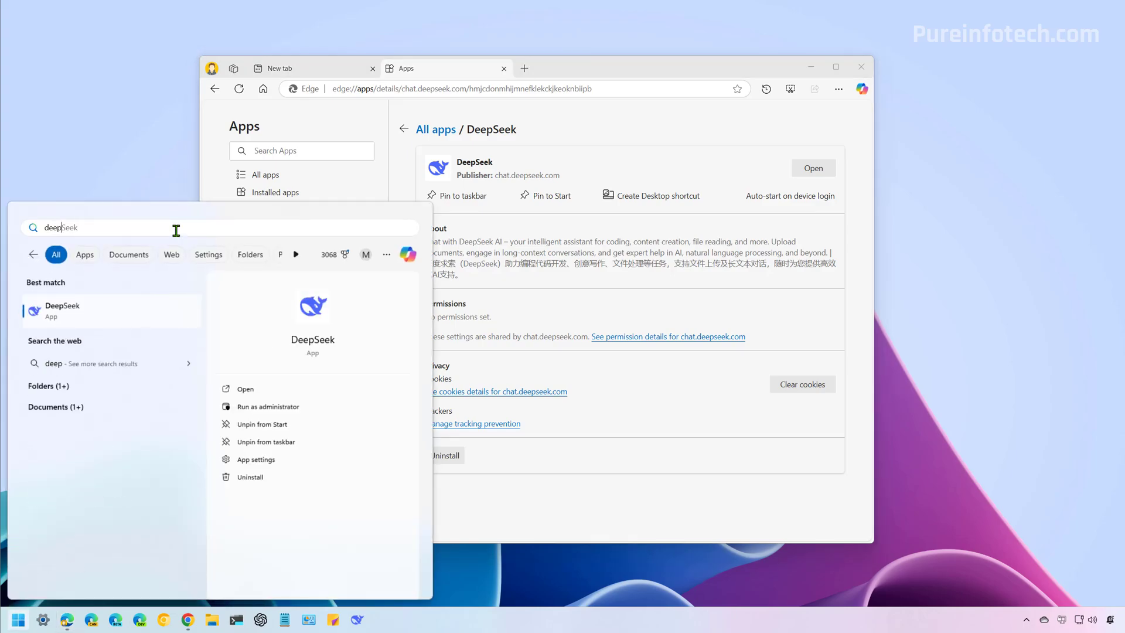
{"action": "right_click", "coordinate": [126, 314]}
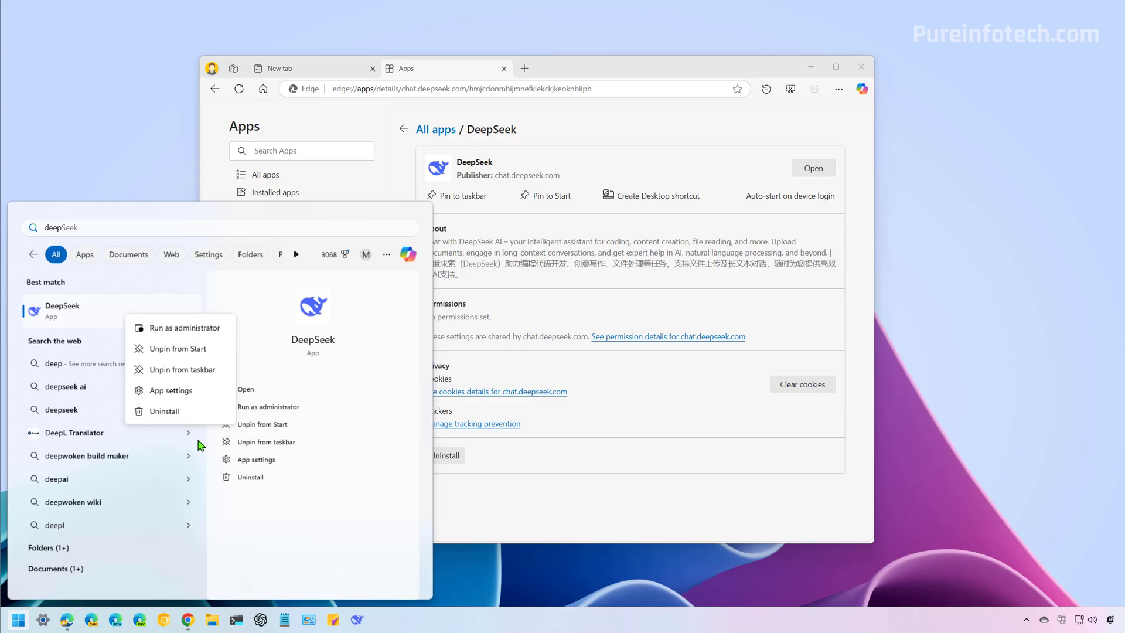
{"action": "left_click", "coordinate": [157, 413]}
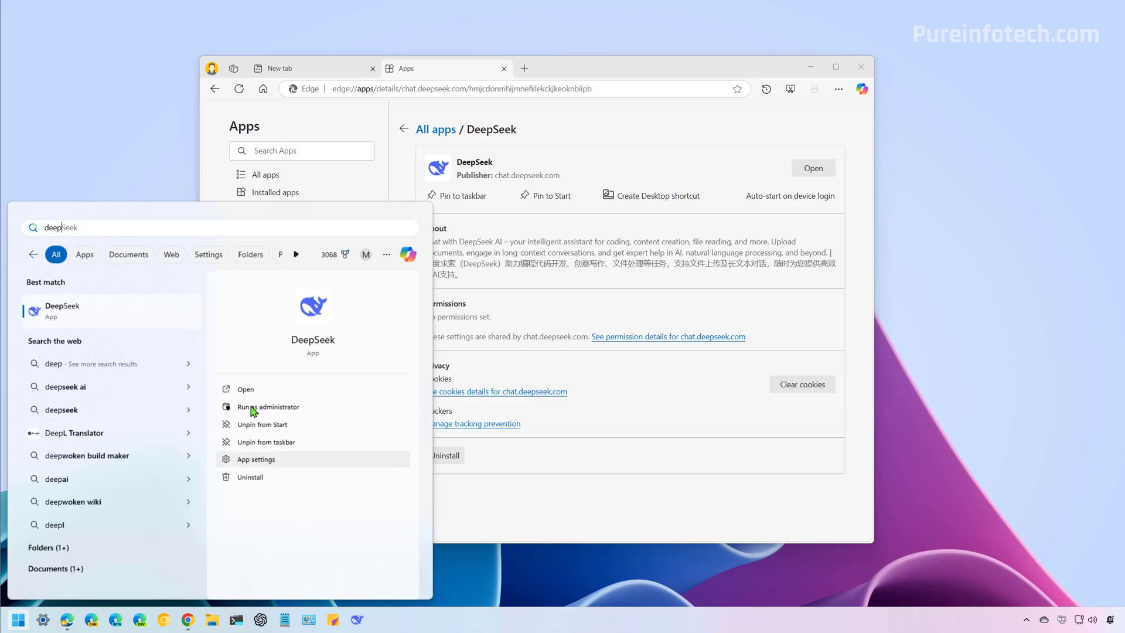
{"action": "type", "text": "seek"}
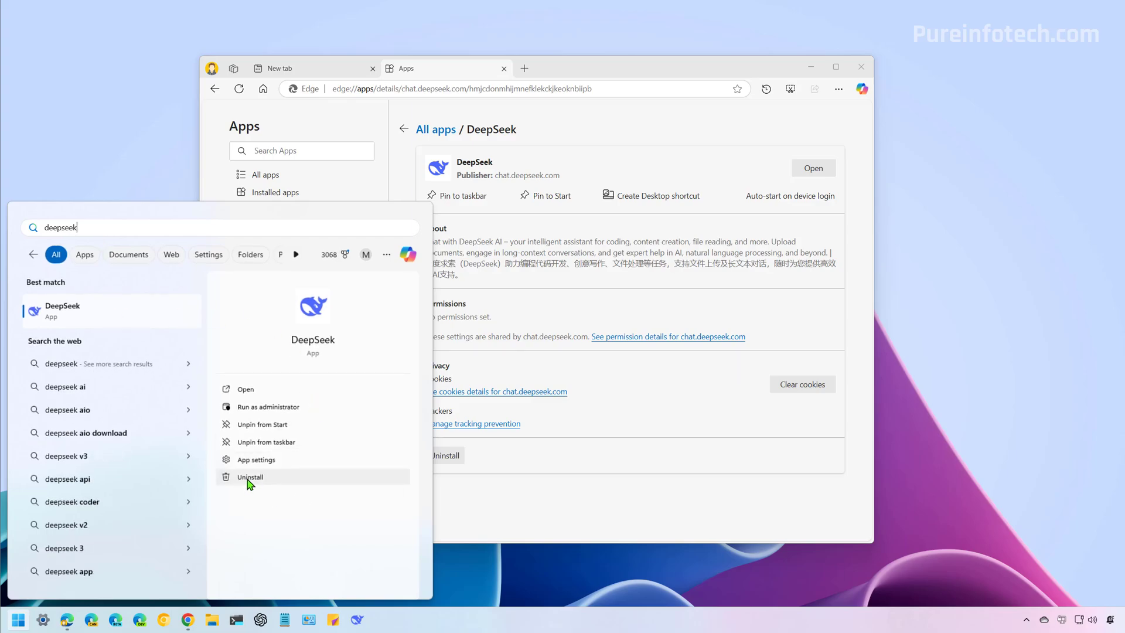
Step: Find DeepSeek in Settings' Installed apps by searching 'deepseek'
{"action": "left_click", "coordinate": [43, 619]}
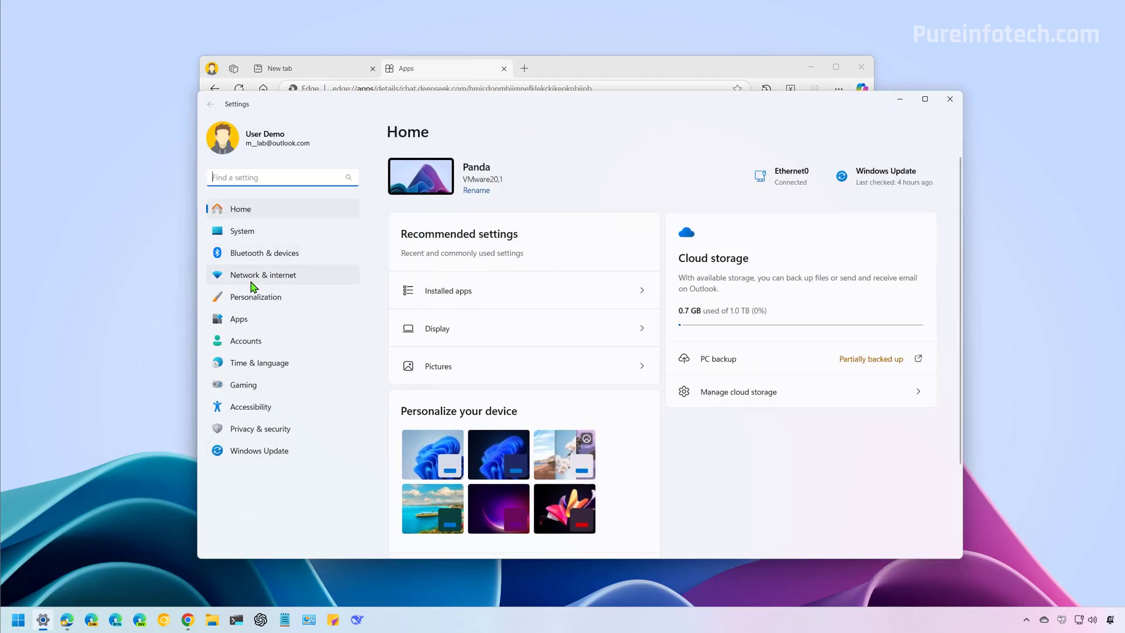
{"action": "left_click", "coordinate": [454, 180]}
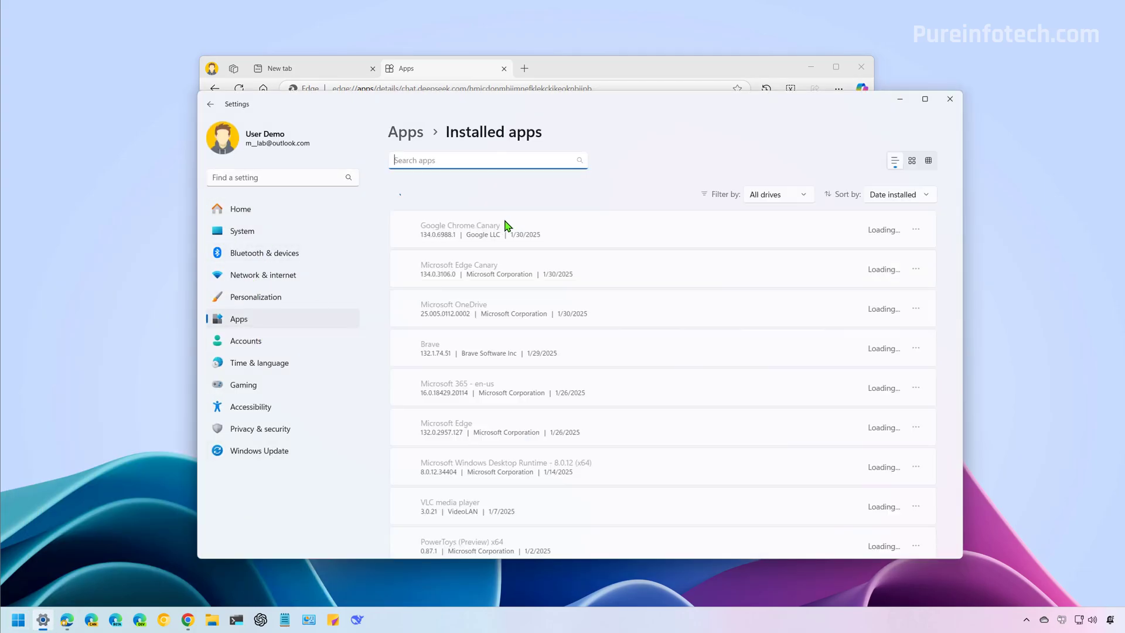
{"action": "left_click", "coordinate": [461, 160]}
{"action": "type", "text": "deepseek"}
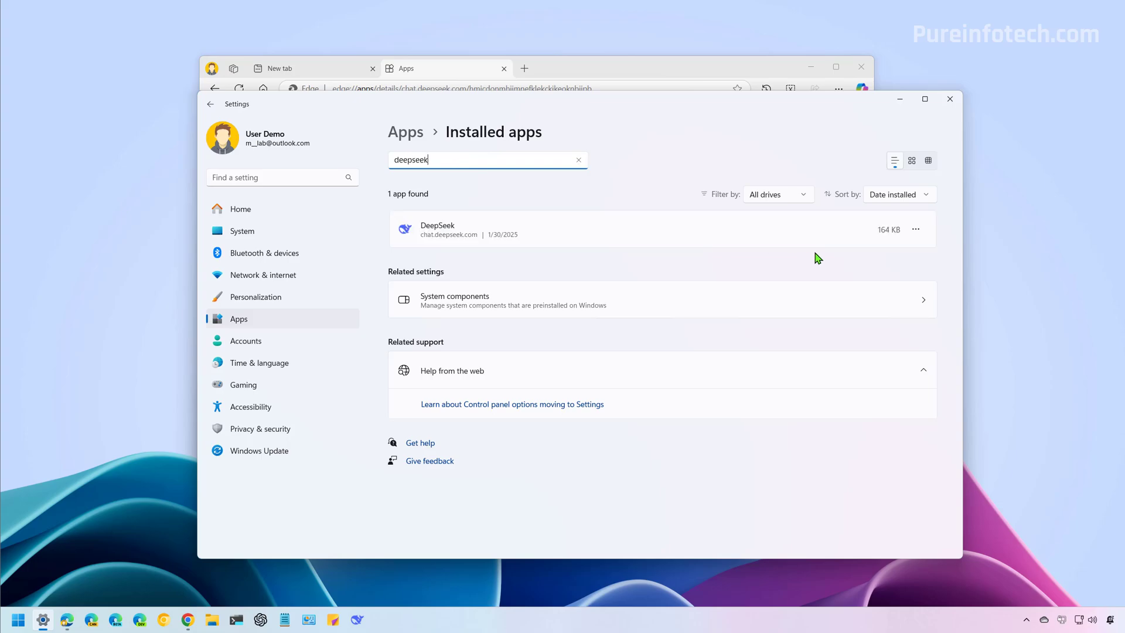
Step: Uninstall DeepSeek, confirm the removal, and close Settings
{"action": "left_click", "coordinate": [915, 229]}
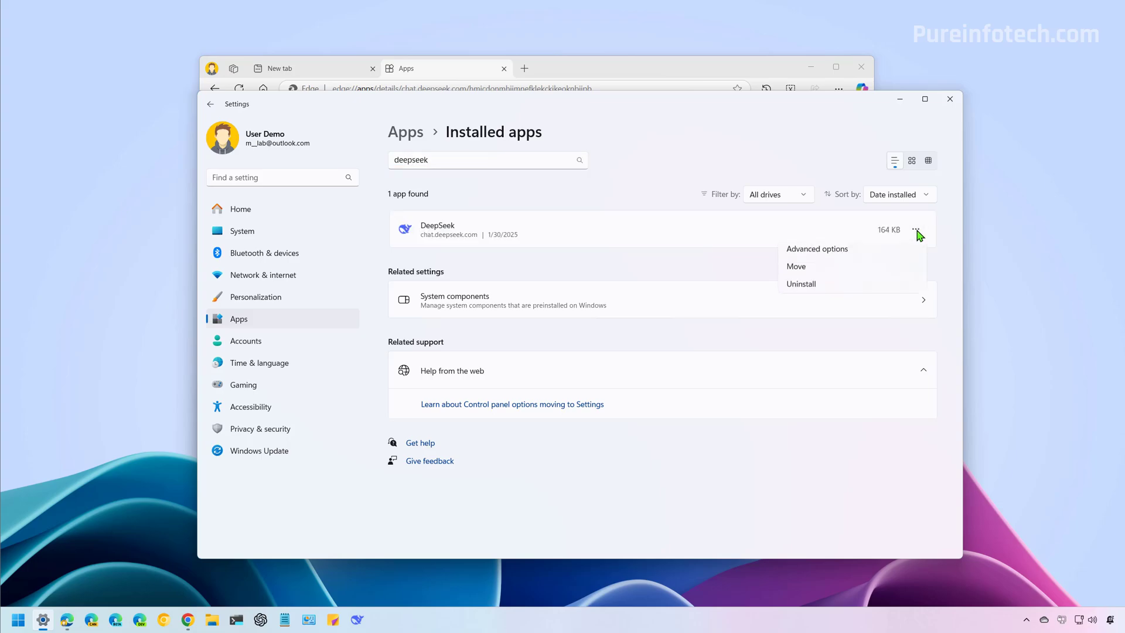
{"action": "left_click", "coordinate": [812, 292]}
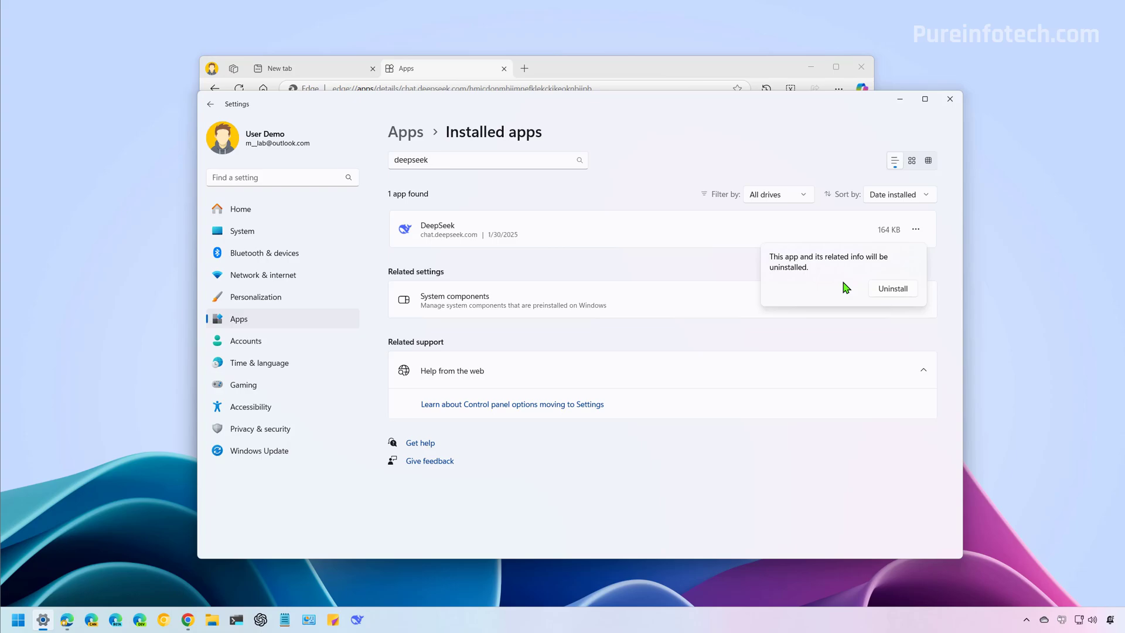
{"action": "left_click", "coordinate": [890, 296]}
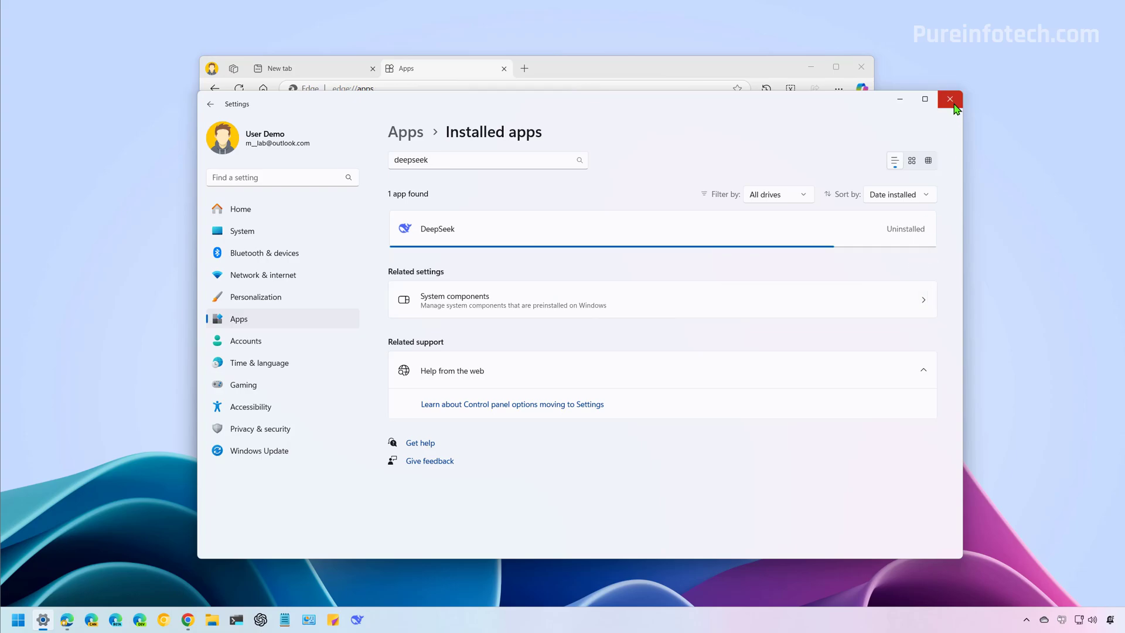
{"action": "left_click", "coordinate": [950, 99]}
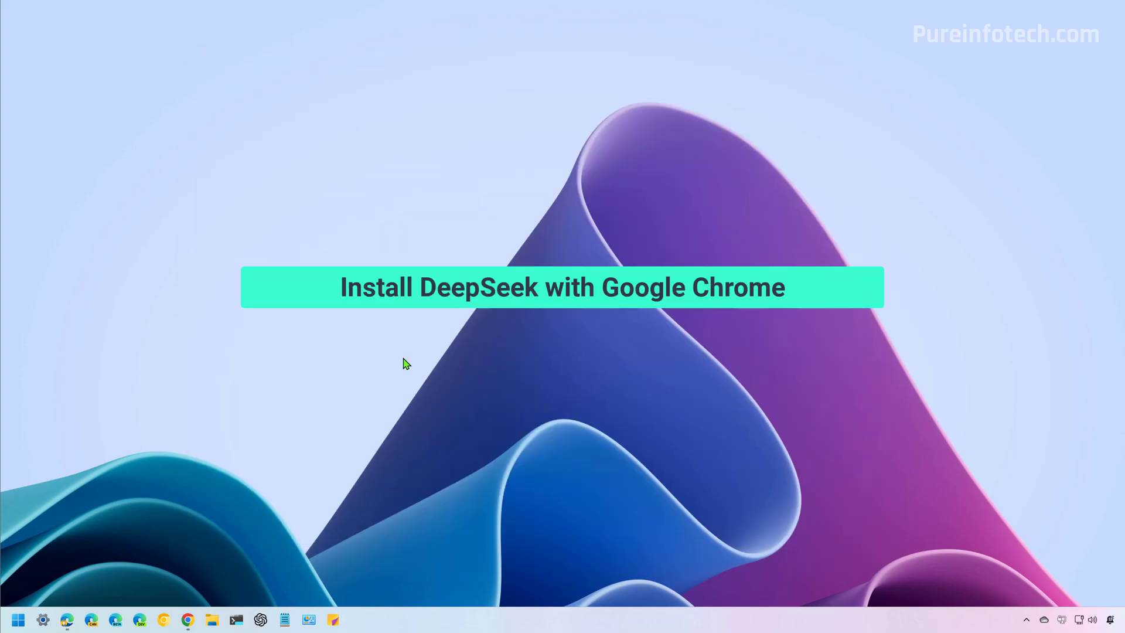
Step: Install chat.deepseek.com from Chrome's menu as an app named 'DeepSeek'
{"action": "left_click", "coordinate": [191, 622]}
{"action": "left_click", "coordinate": [430, 72]}
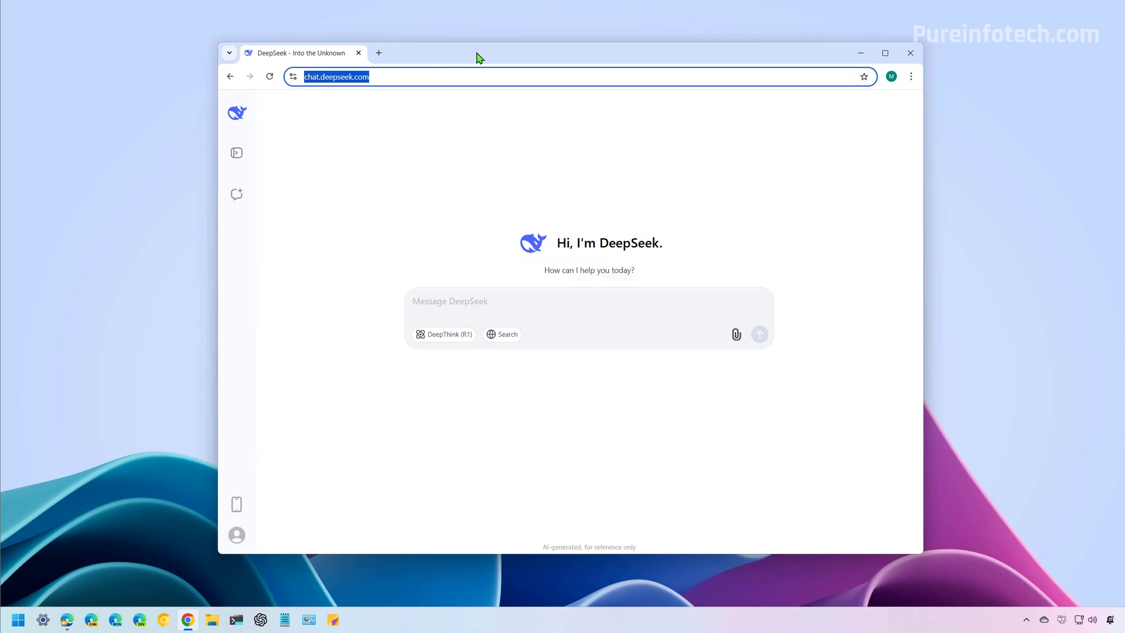
{"action": "left_click_drag", "start_coordinate": [622, 58], "coordinate": [618, 68]}
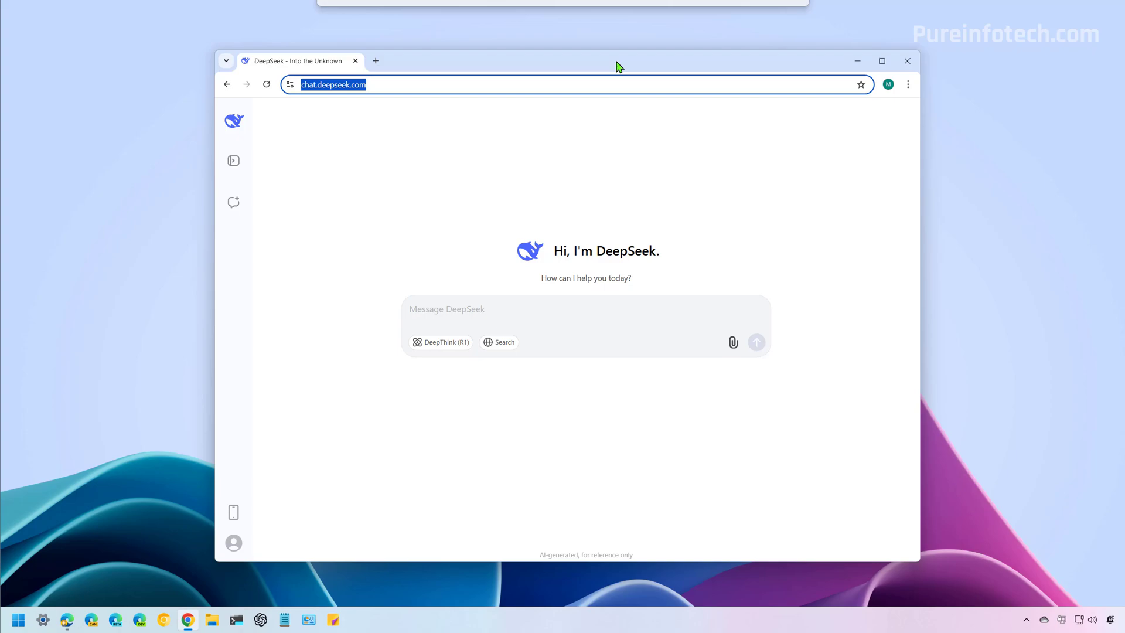
{"action": "left_click", "coordinate": [908, 86]}
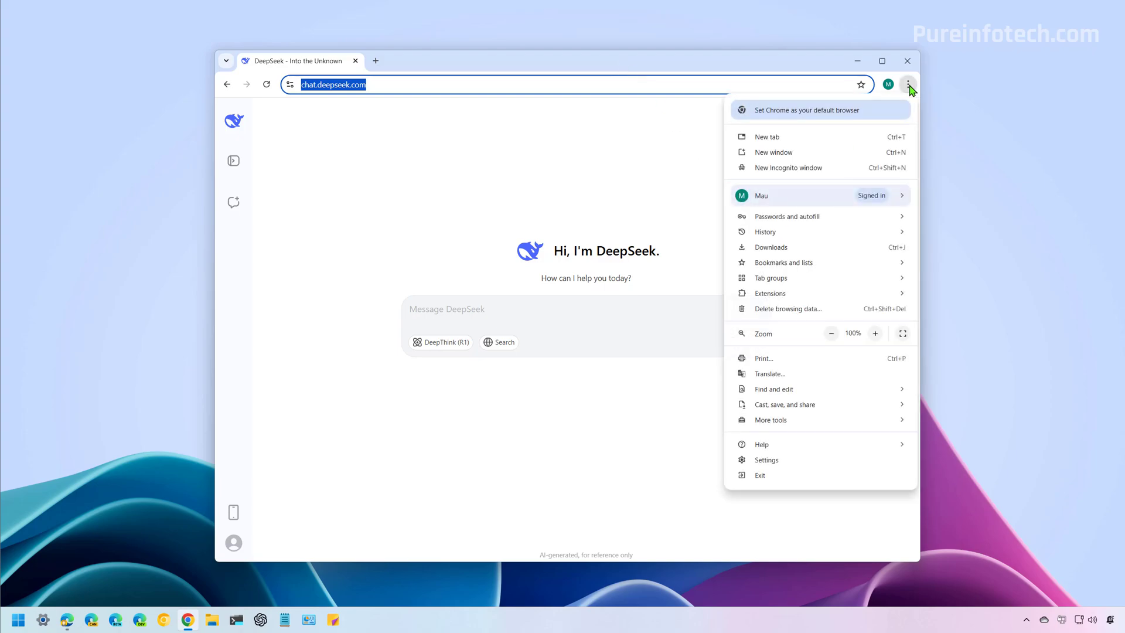
{"action": "mouse_move", "coordinate": [786, 408]}
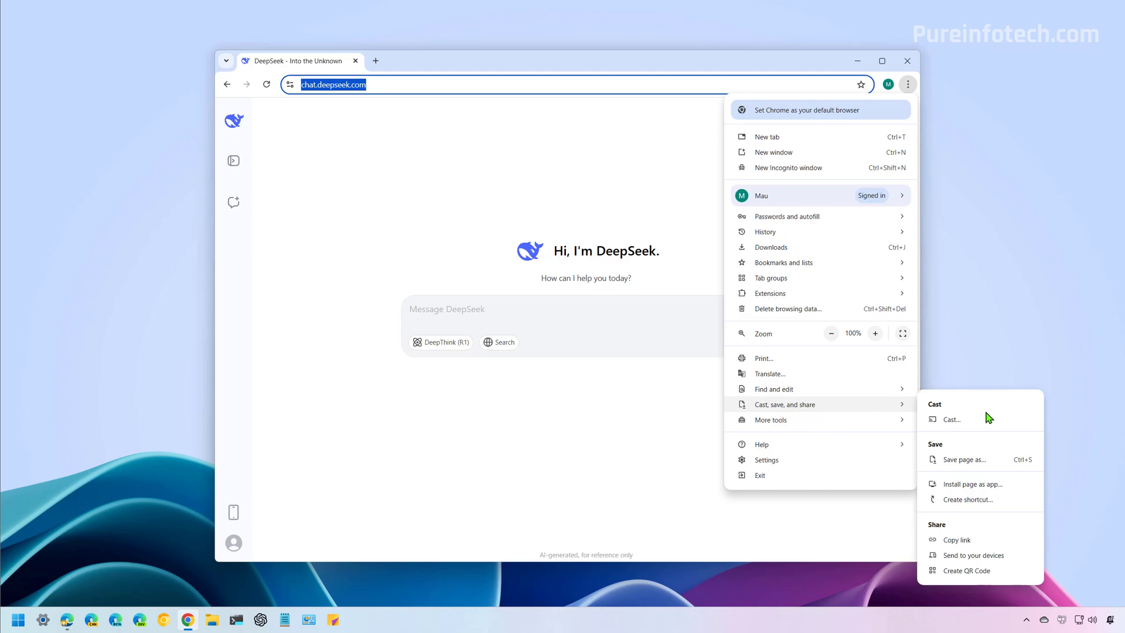
{"action": "left_click", "coordinate": [976, 490]}
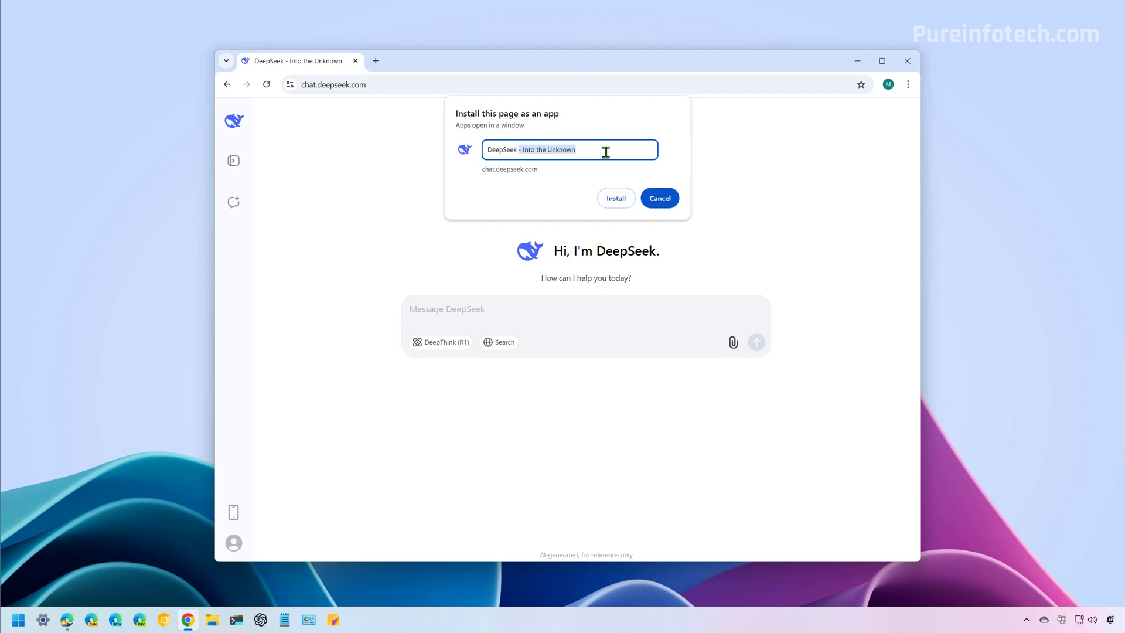
{"action": "key", "text": "BackSpace"}
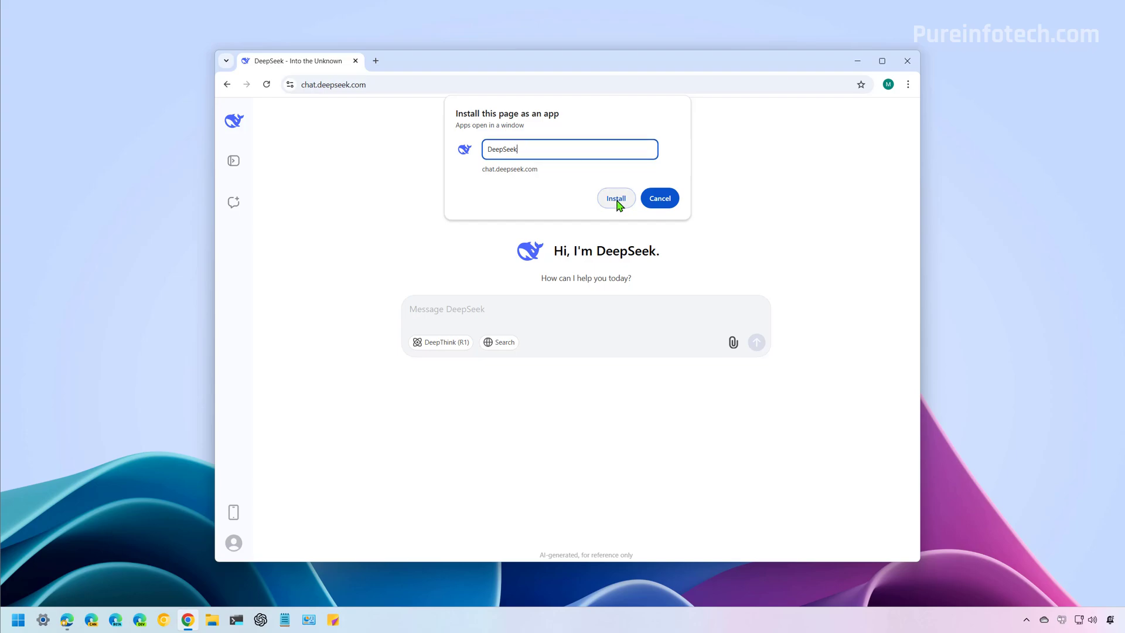
{"action": "left_click", "coordinate": [615, 198]}
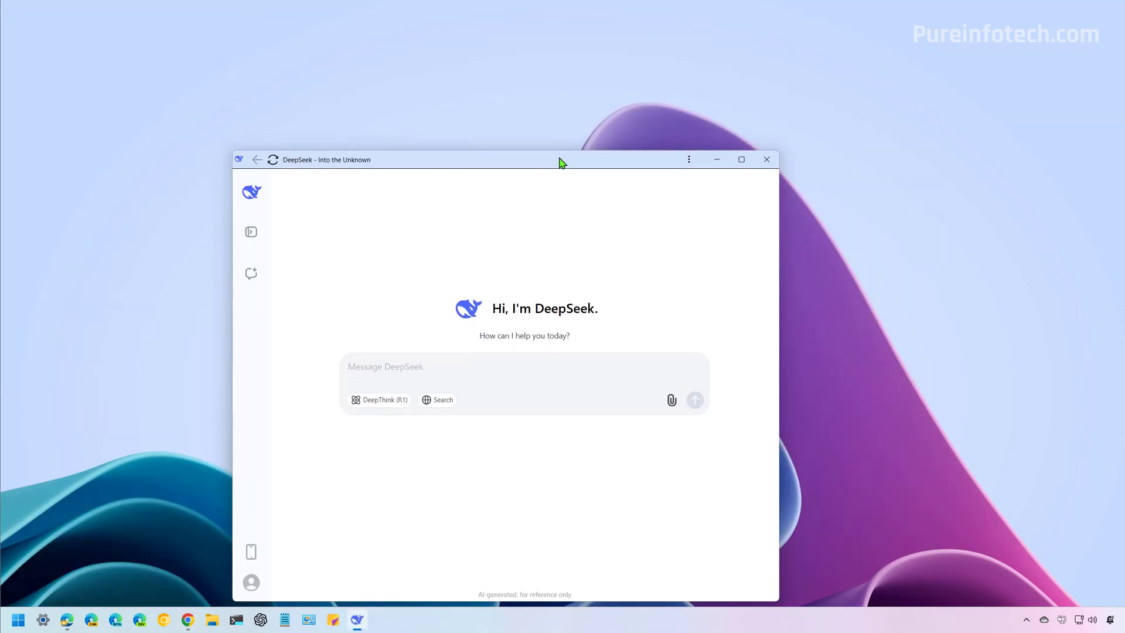
Step: Move the DeepSeek app window higher and bring up its taskbar icon menu
{"action": "left_click_drag", "start_coordinate": [562, 160], "coordinate": [570, 95]}
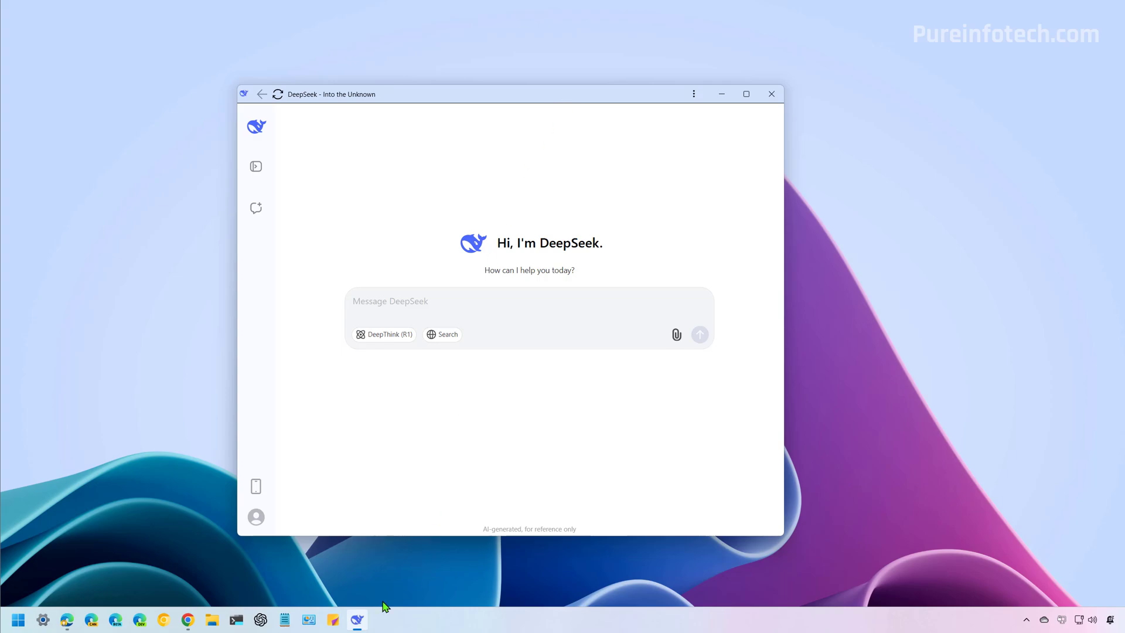
{"action": "right_click", "coordinate": [358, 621]}
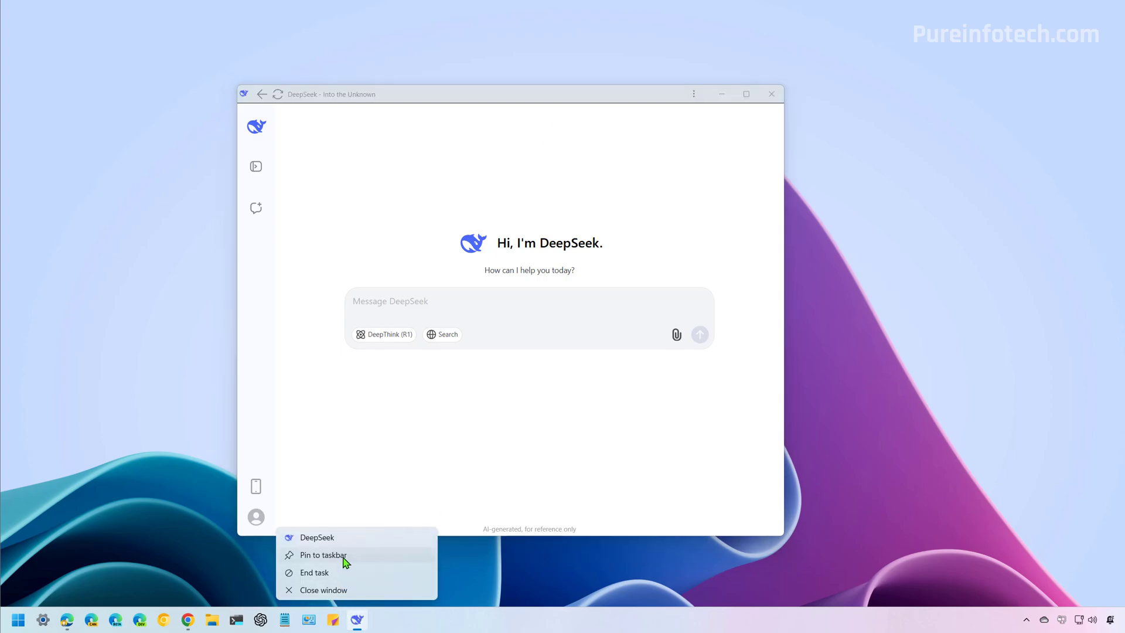
Step: Pin DeepSeek to the taskbar, then search Start for 'deepseek'
{"action": "left_click", "coordinate": [324, 555]}
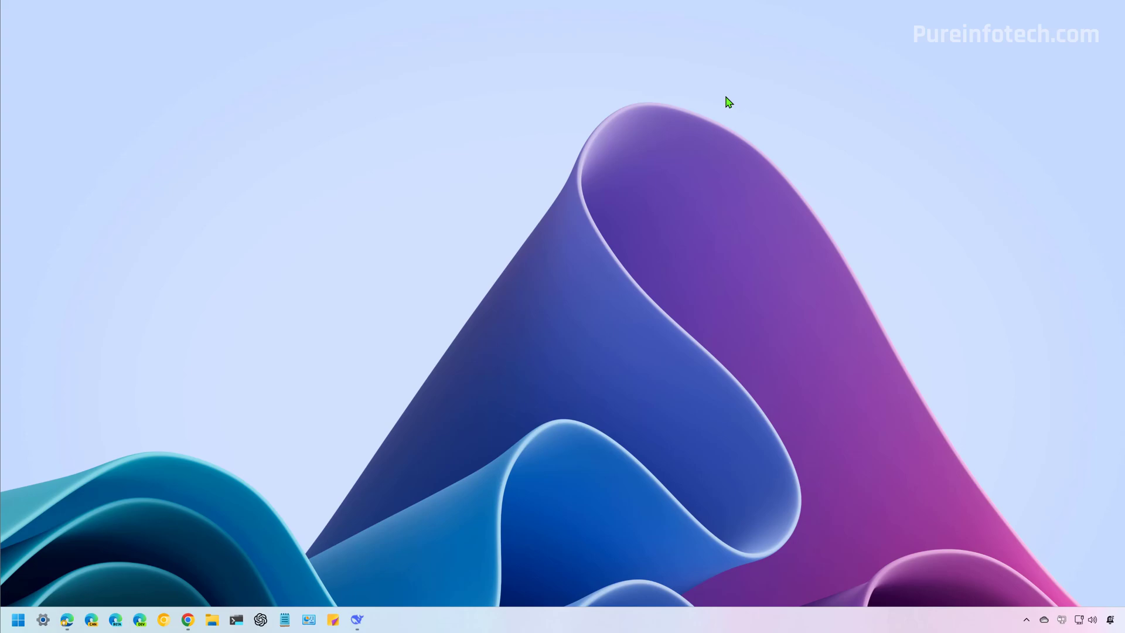
{"action": "key", "text": "super"}
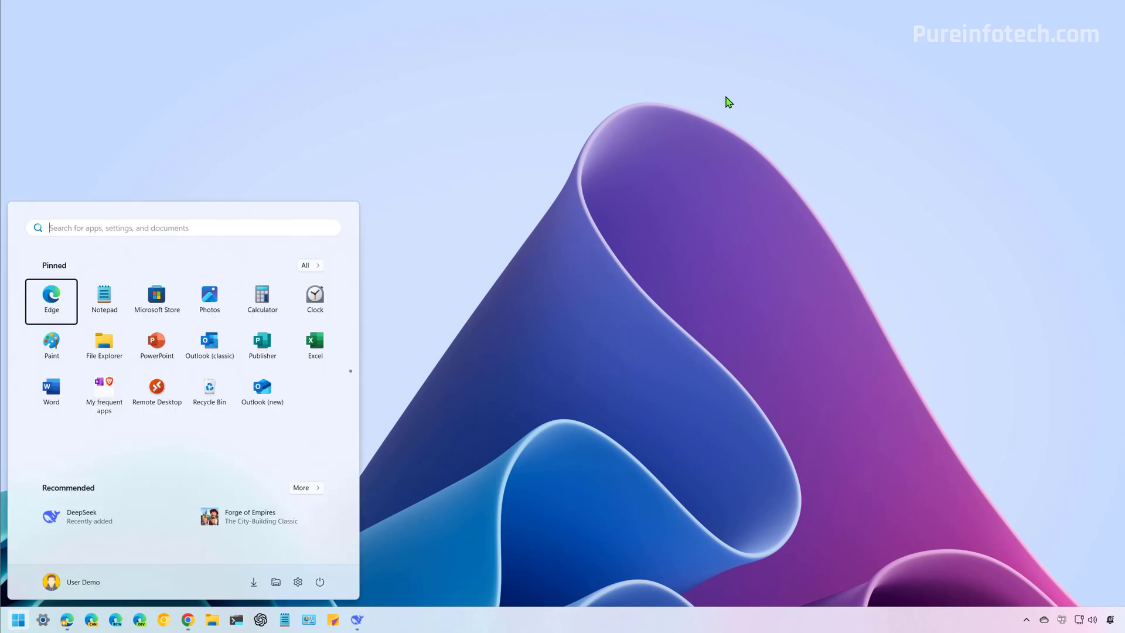
{"action": "type", "text": "deepseek"}
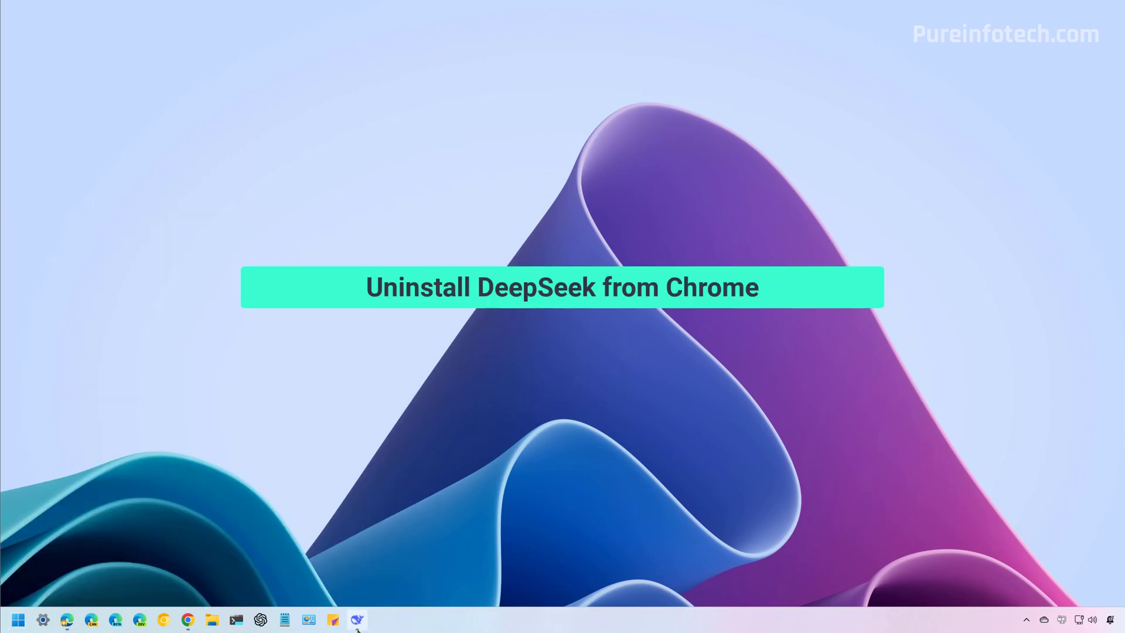
Step: Reopen and close DeepSeek, then search Start for 'deepseek' and show the result's actions
{"action": "left_click", "coordinate": [358, 620]}
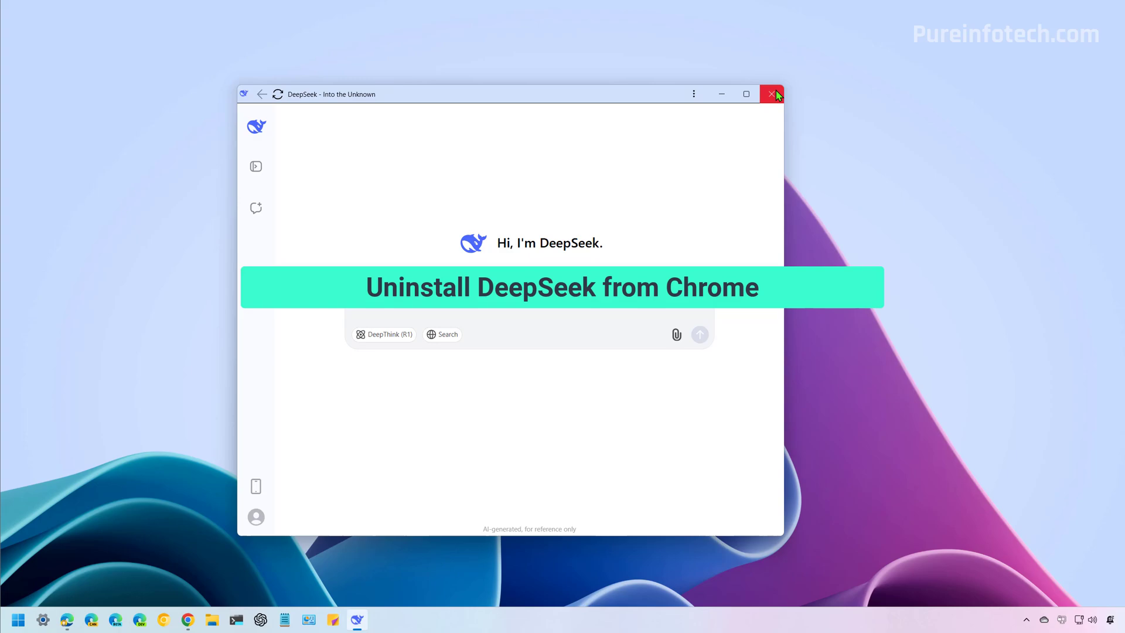
{"action": "left_click", "coordinate": [771, 94]}
{"action": "key", "text": "super"}
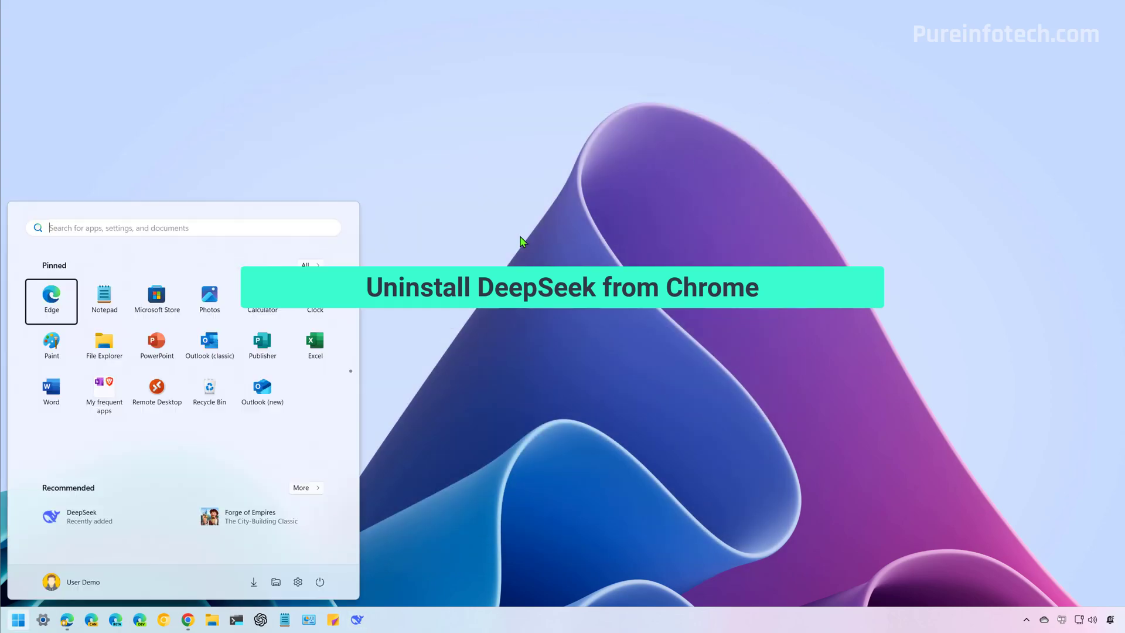
{"action": "type", "text": "deepseek"}
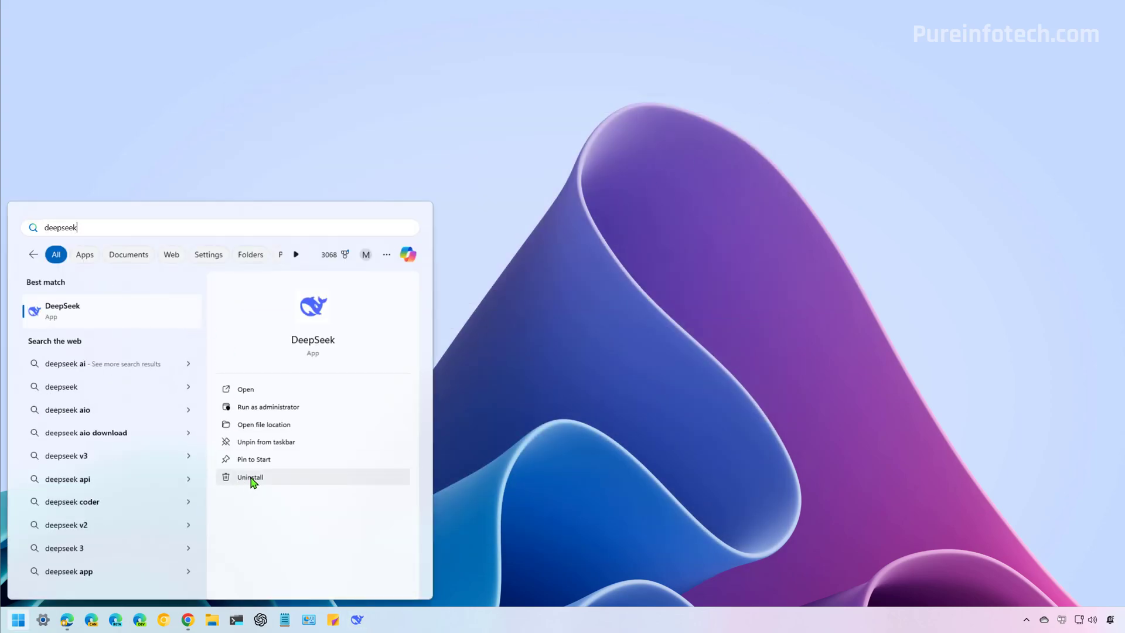
{"action": "right_click", "coordinate": [134, 317]}
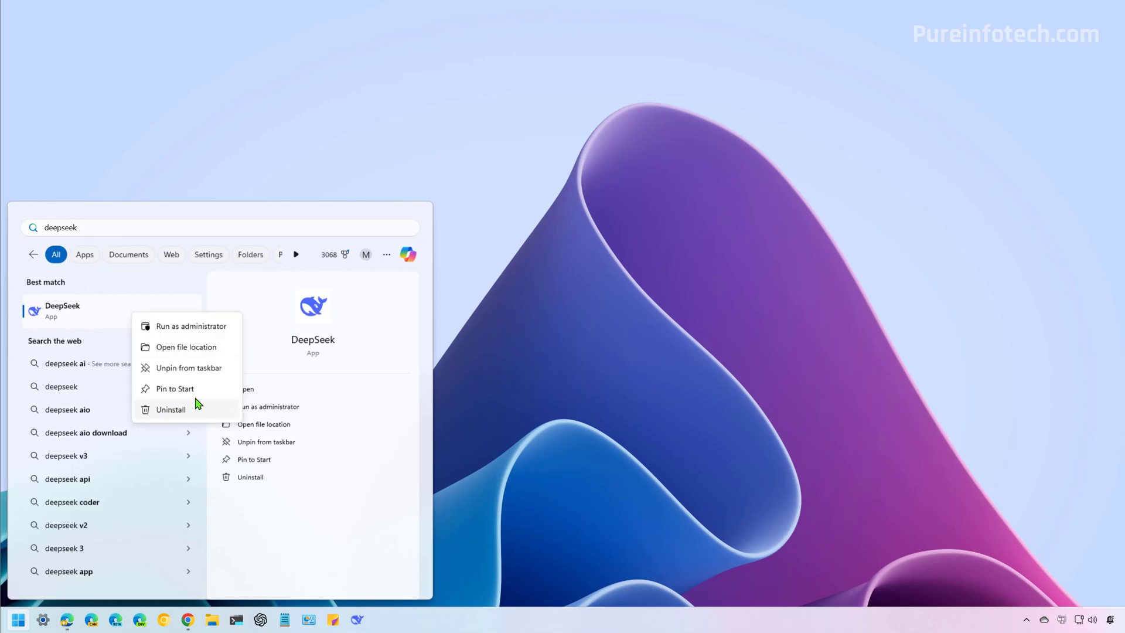
Step: Open Installed apps in Settings and reveal the uninstall option for the Chrome DeepSeek app
{"action": "left_click", "coordinate": [147, 415]}
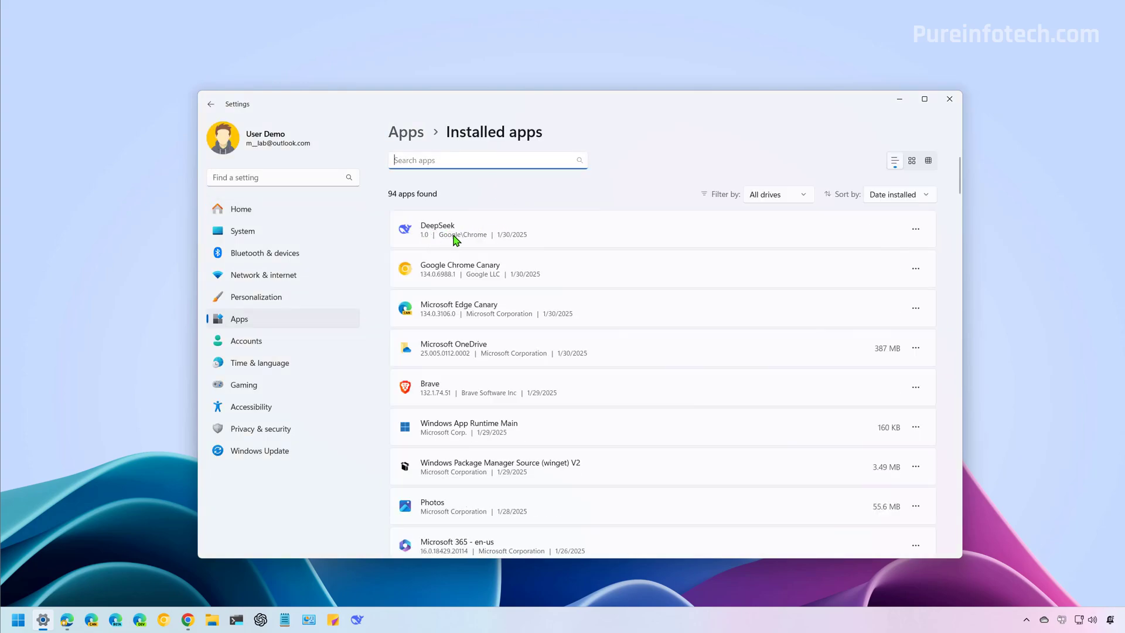
{"action": "left_click", "coordinate": [916, 229]}
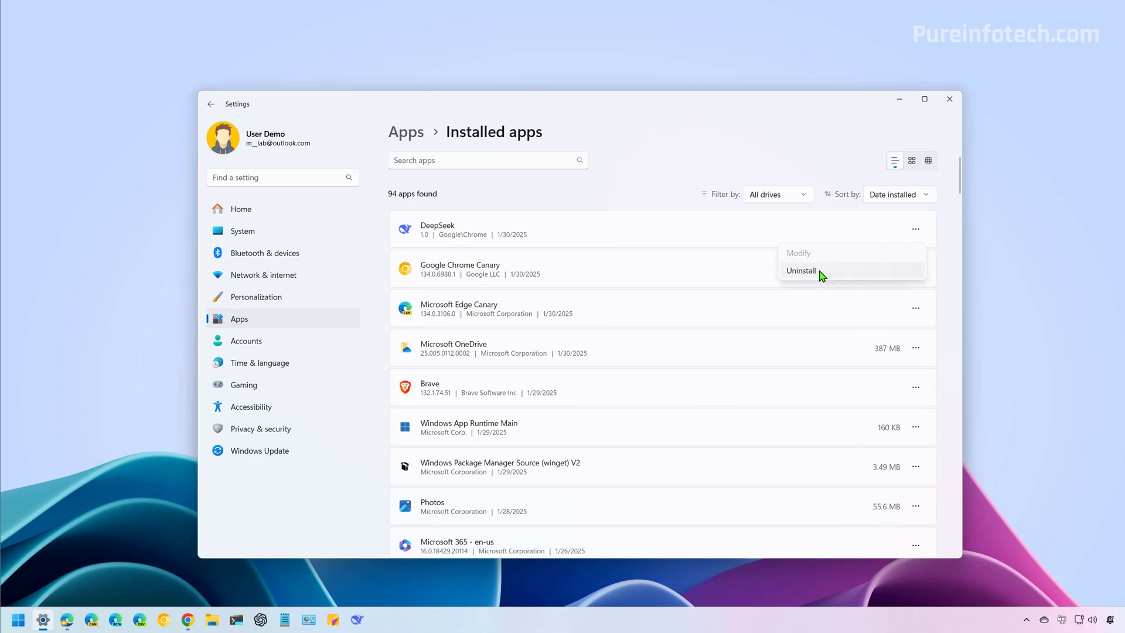
Step: Uninstall DeepSeek from chrome://apps in Chrome, also deleting its Chrome data
{"action": "left_click", "coordinate": [187, 619]}
{"action": "type", "text": "chrome://apps"}
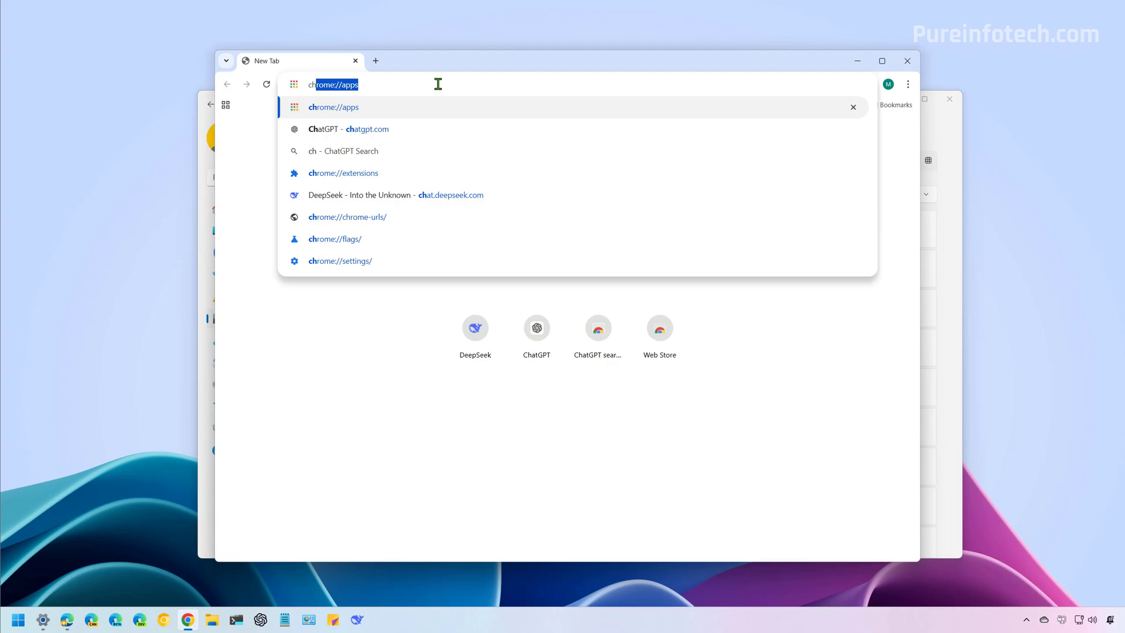
{"action": "key", "text": "Return"}
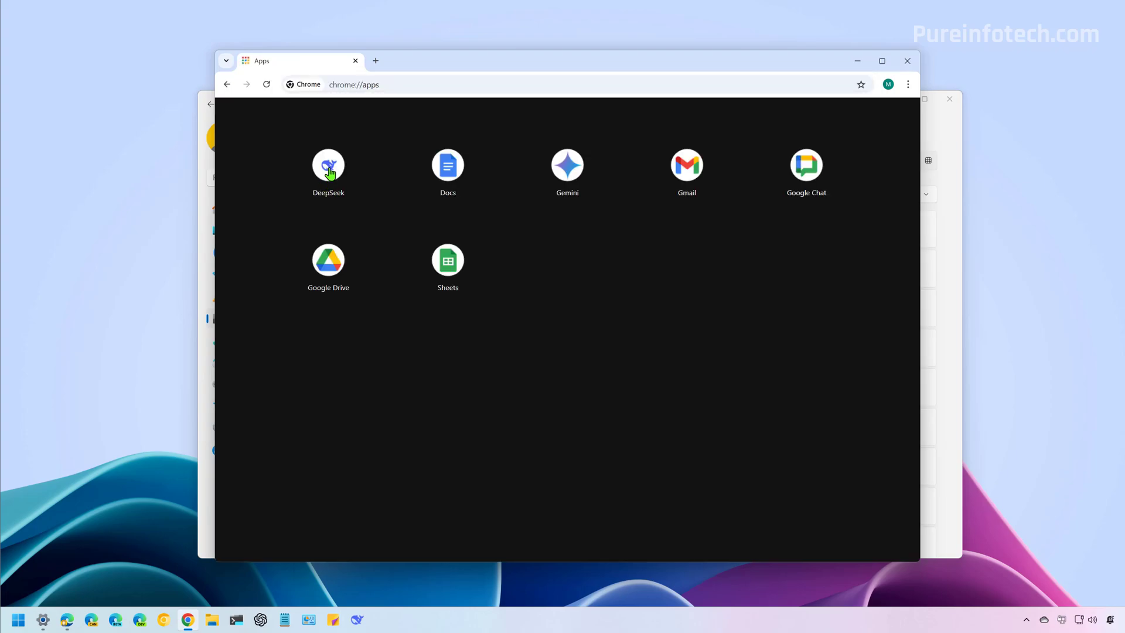
{"action": "right_click", "coordinate": [329, 168]}
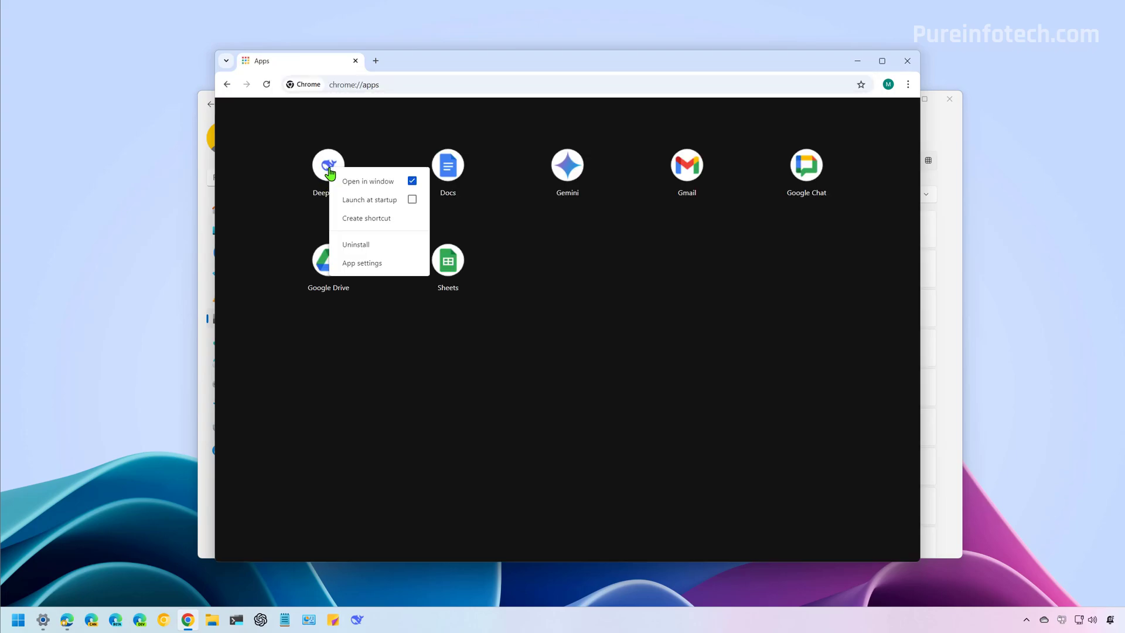
{"action": "left_click", "coordinate": [372, 247]}
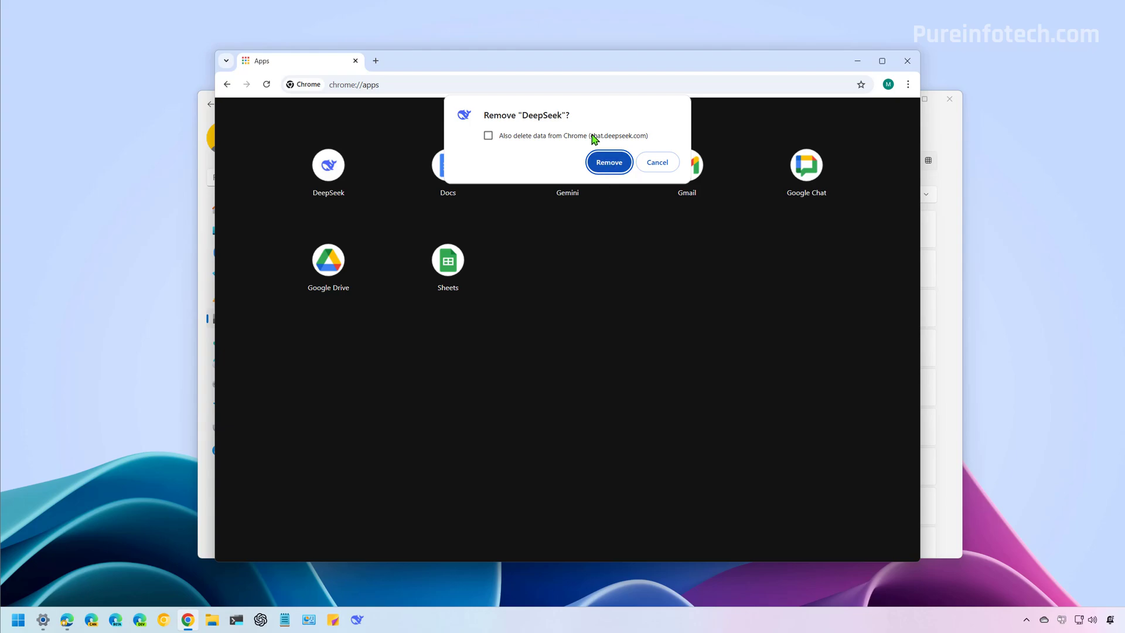
{"action": "left_click", "coordinate": [594, 139]}
{"action": "left_click", "coordinate": [609, 170]}
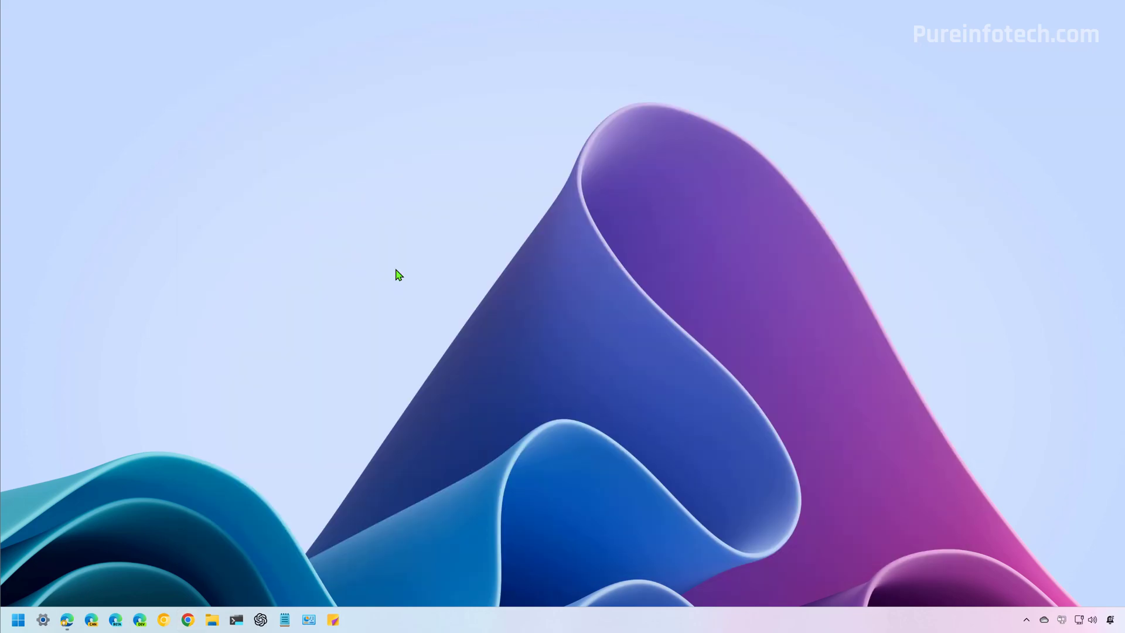